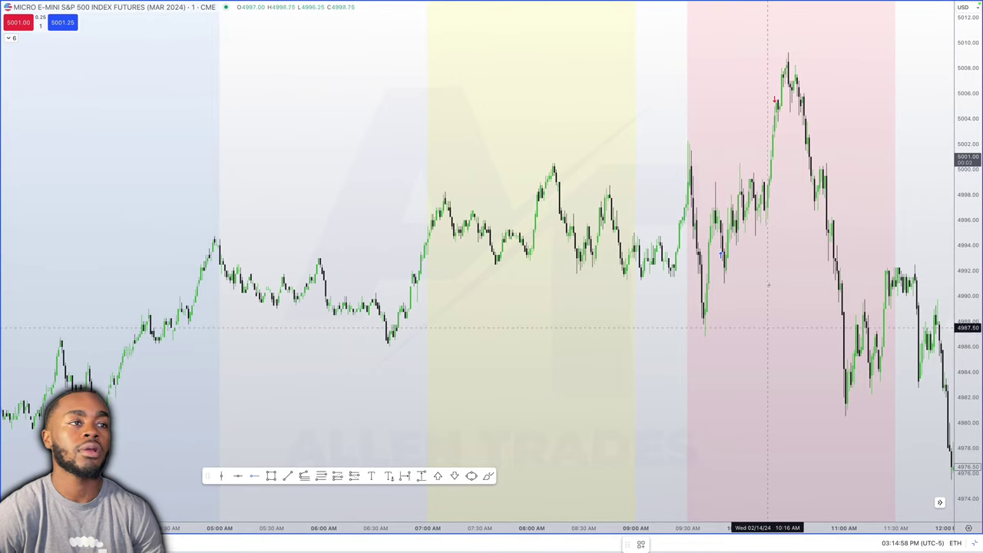
Examine the one-minute price action of 14 February from the early morning through the highlighted sessions until midday.
{"action": "scroll", "coordinate": [721, 256], "scroll_direction": "up", "scroll_amount": 5}
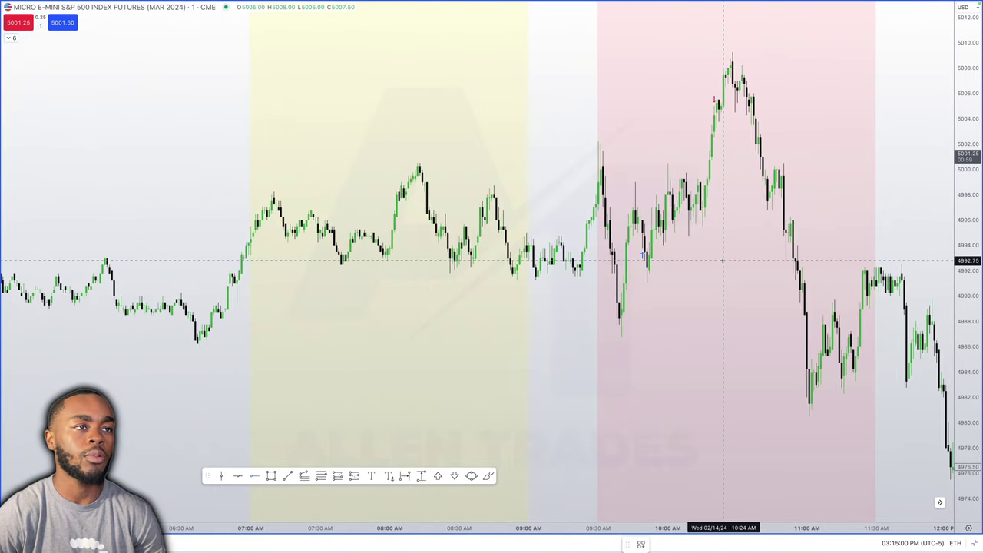
{"action": "scroll", "coordinate": [729, 262], "scroll_direction": "up", "scroll_amount": 2}
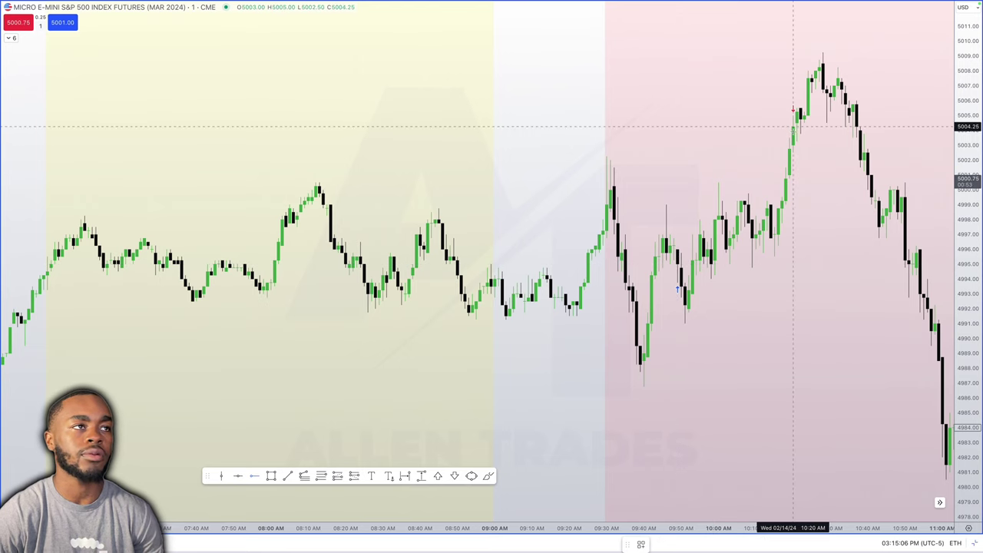
{"action": "scroll", "coordinate": [794, 127], "scroll_direction": "down", "scroll_amount": 4}
{"action": "scroll", "coordinate": [807, 166], "scroll_direction": "down", "scroll_amount": 2}
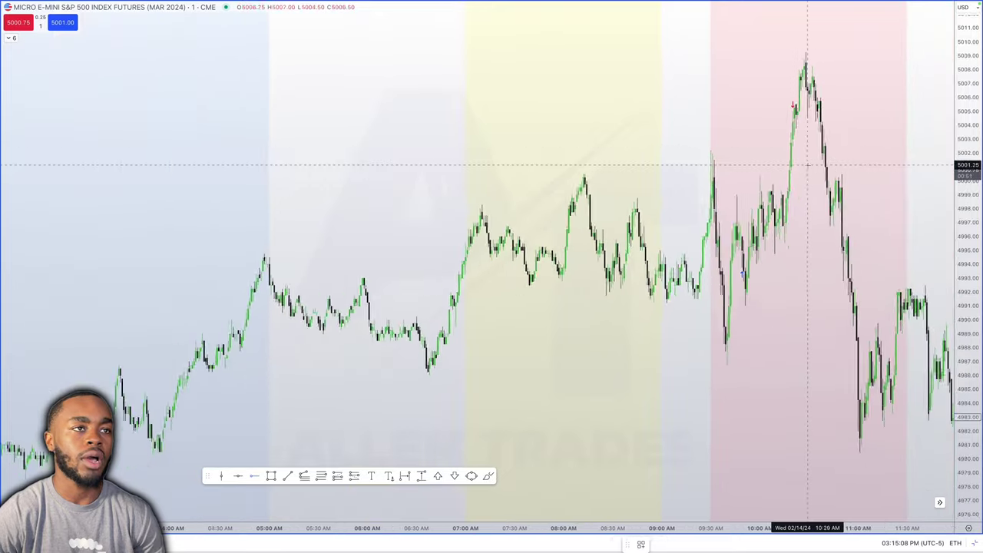
{"action": "scroll", "coordinate": [807, 166], "scroll_direction": "down", "scroll_amount": 2}
{"action": "scroll", "coordinate": [807, 282], "scroll_direction": "up", "scroll_amount": 2}
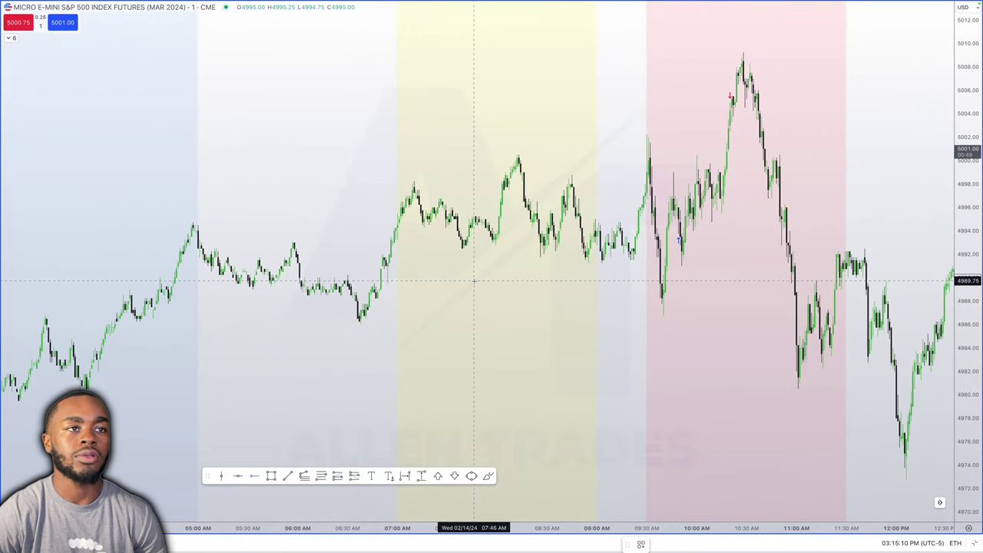
{"action": "scroll", "coordinate": [475, 281], "scroll_direction": "down", "scroll_amount": 2}
{"action": "scroll", "coordinate": [367, 273], "scroll_direction": "up", "scroll_amount": 2}
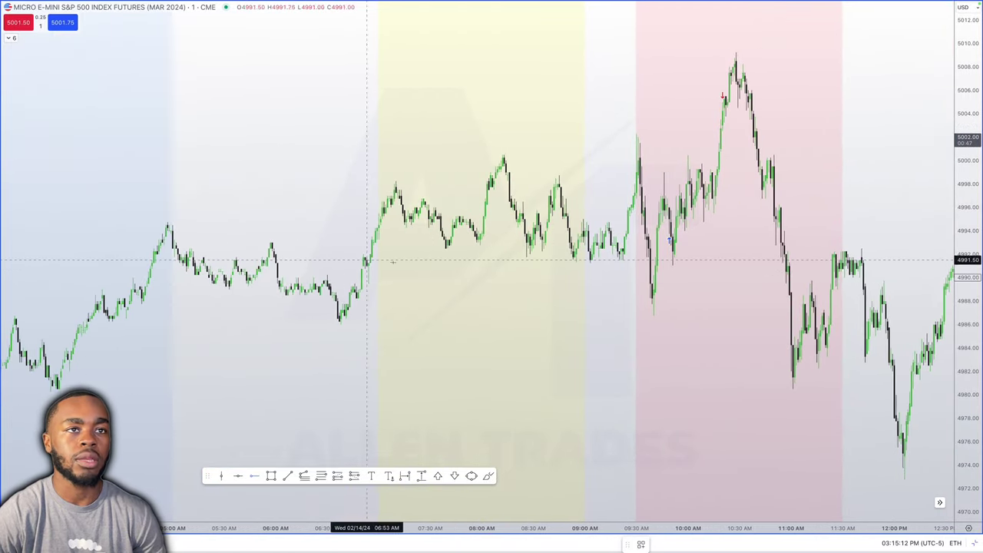
{"action": "scroll", "coordinate": [118, 242], "scroll_direction": "up", "scroll_amount": 1}
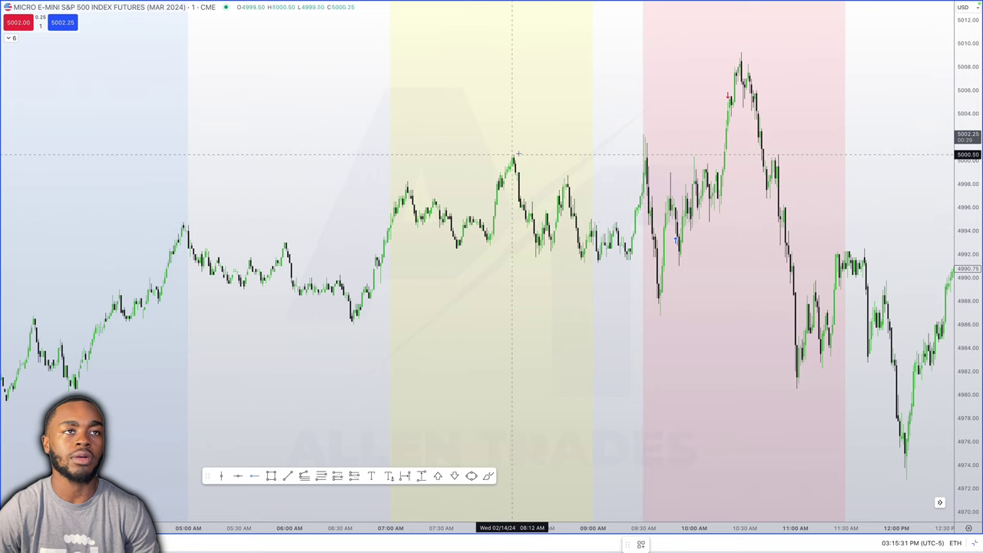
Draw horizontal rays with the LQ template from the 08:12 AM high at 5000.50 and the 06:38 AM low at 4986.00.
{"action": "key", "text": "alt+j"}
{"action": "left_click", "coordinate": [647, 543]}
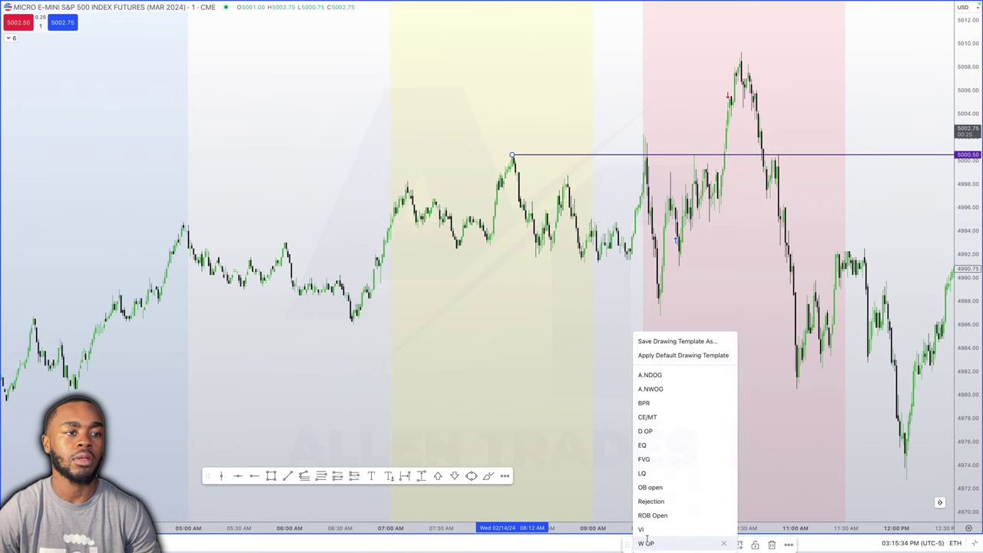
{"action": "left_click", "coordinate": [644, 474]}
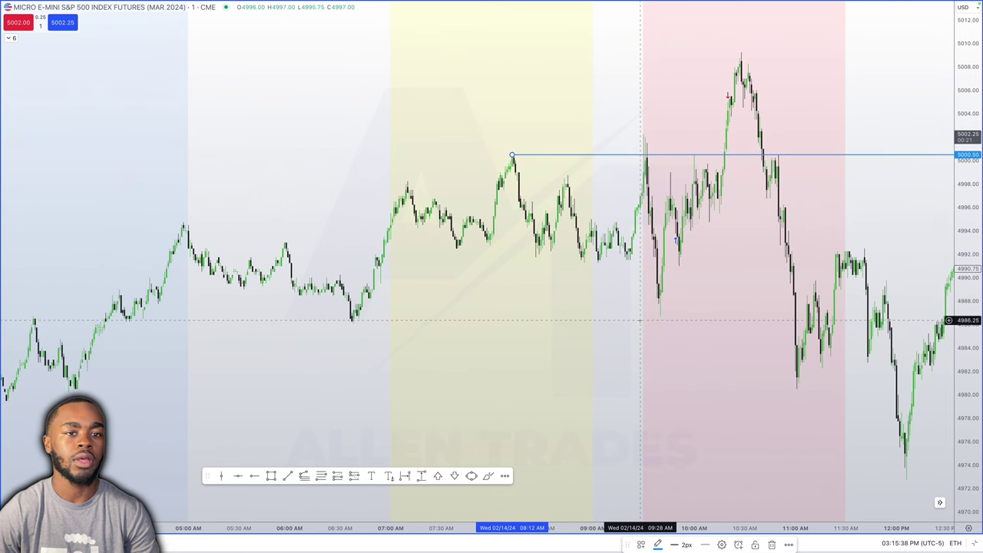
{"action": "left_click", "coordinate": [355, 325]}
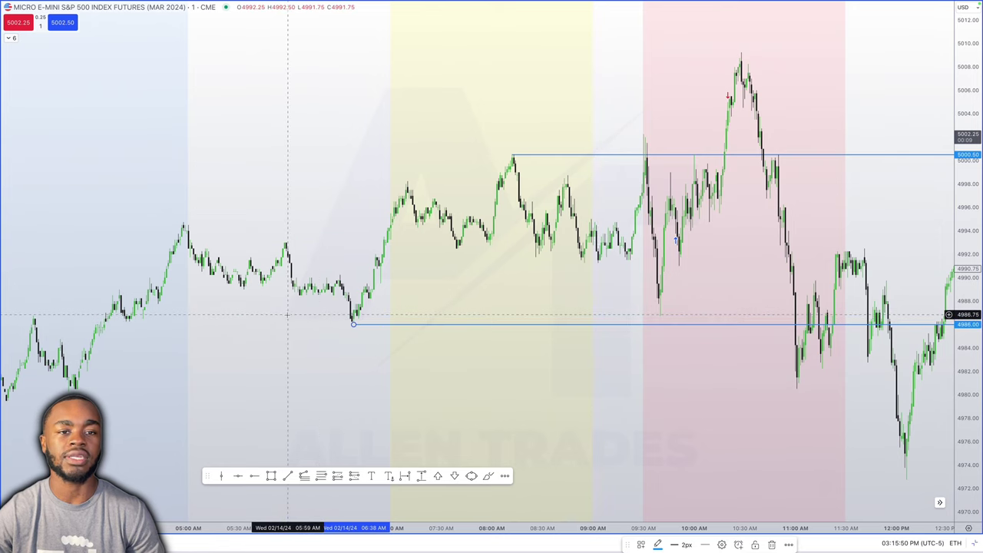
{"action": "left_click", "coordinate": [354, 326]}
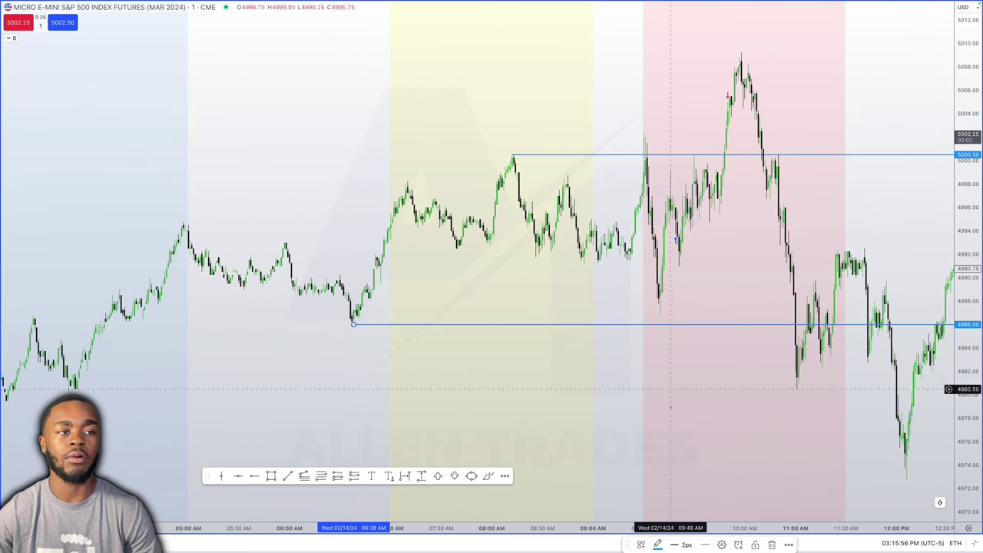
Switch the chart to E-mini Nasdaq-100 futures (Mar 2024) and delete the ray at 17819.00 and the Rejection ray.
{"action": "type", "text": "nq1!"}
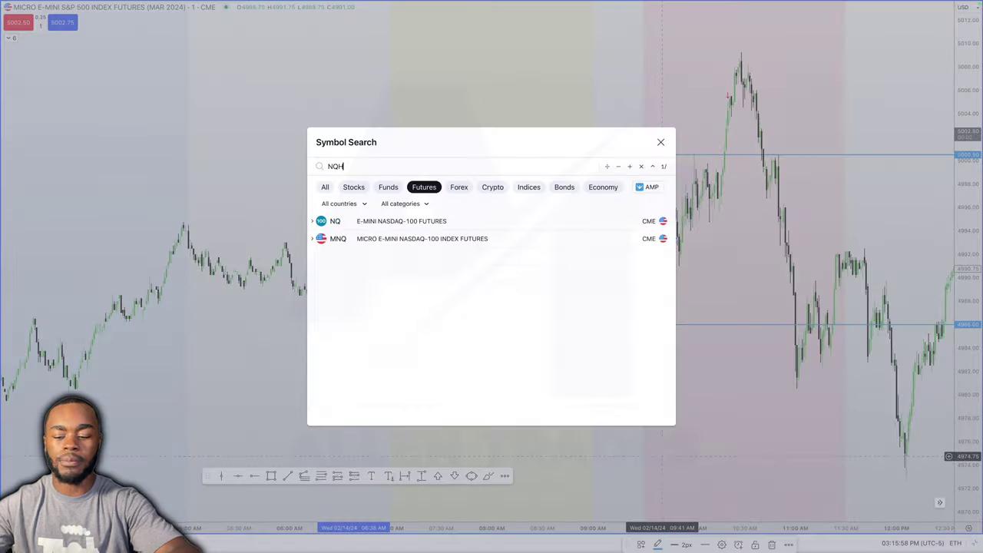
{"action": "key", "text": "Return"}
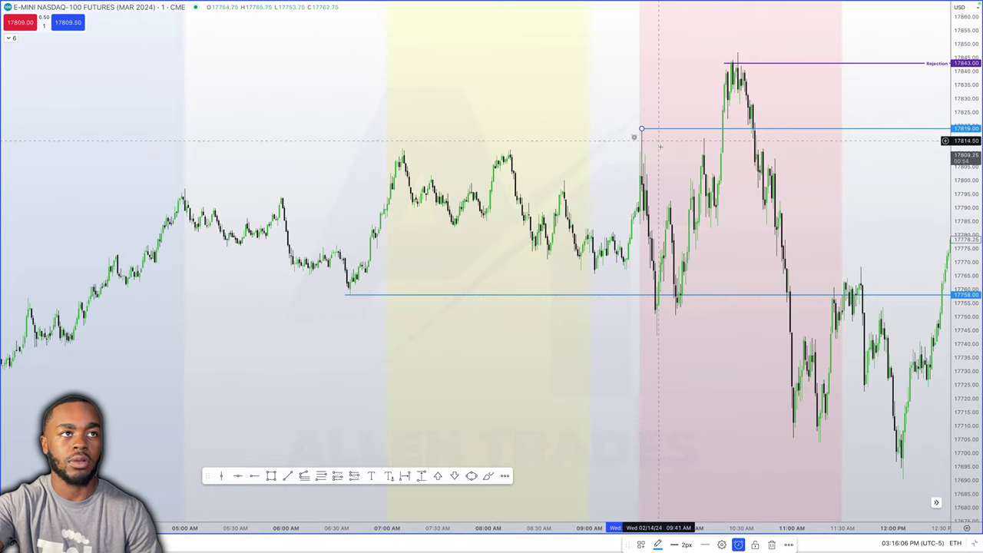
{"action": "key", "text": "Delete"}
{"action": "left_click", "coordinate": [568, 307]}
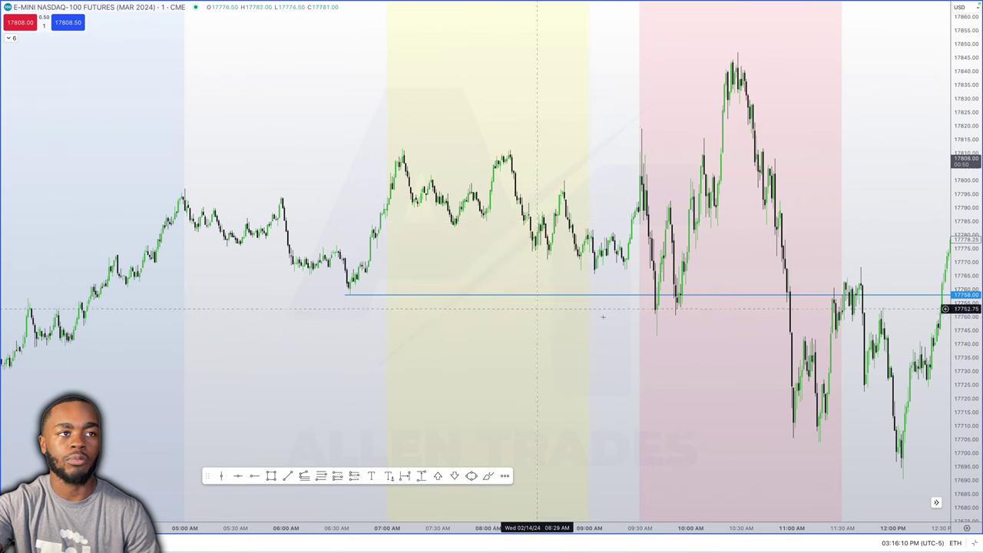
Draw a rectangle over the 06:35 AM down move between 17771.50 and 17760.00 and extend it to 10:22 AM.
{"action": "scroll", "coordinate": [663, 315], "scroll_direction": "up", "scroll_amount": 3}
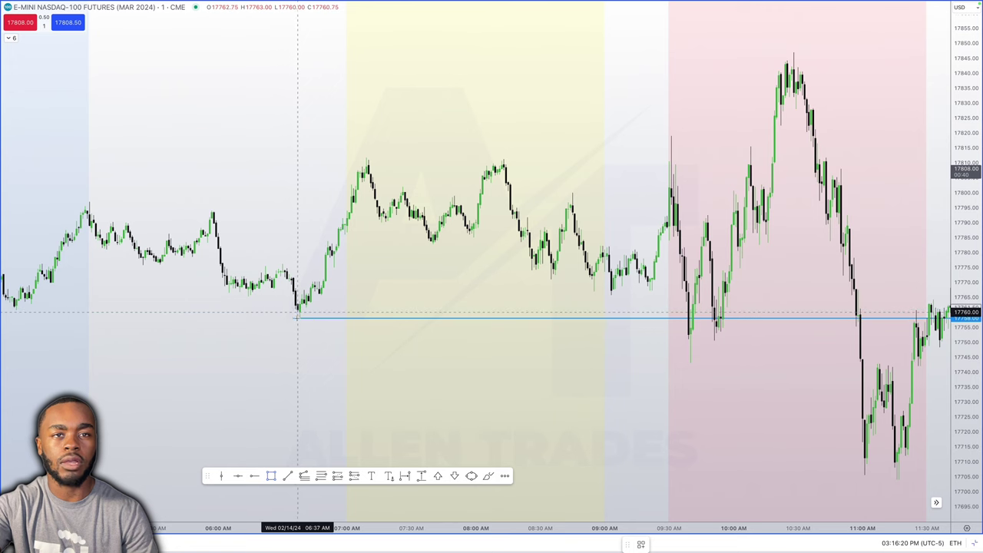
{"action": "left_click", "coordinate": [294, 278]}
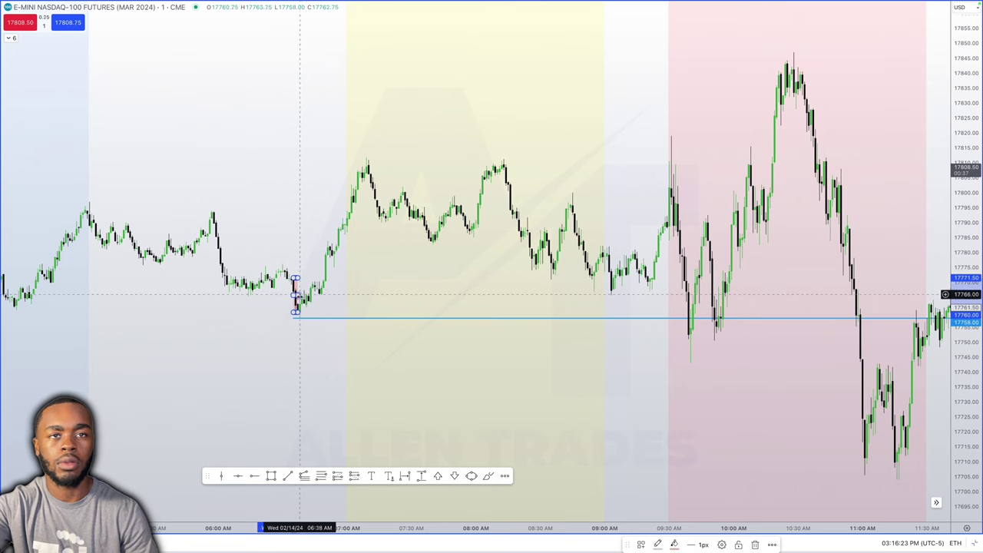
{"action": "left_click", "coordinate": [398, 312]}
{"action": "left_click_drag", "start_coordinate": [408, 308], "coordinate": [782, 349]}
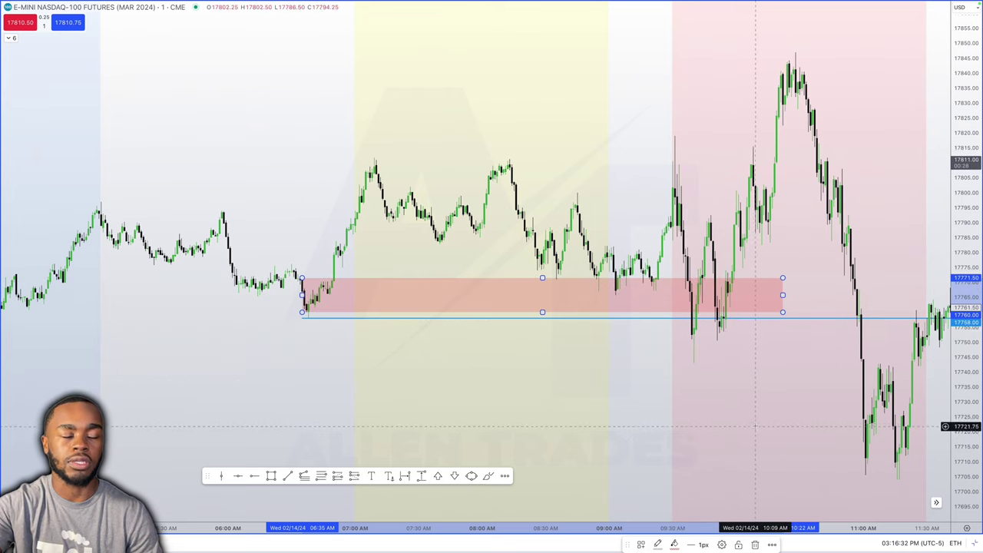
Change the Nasdaq chart's interval to 30 seconds to inspect the 09:40 AM low below the rectangle.
{"action": "scroll", "coordinate": [723, 369], "scroll_direction": "up", "scroll_amount": 3}
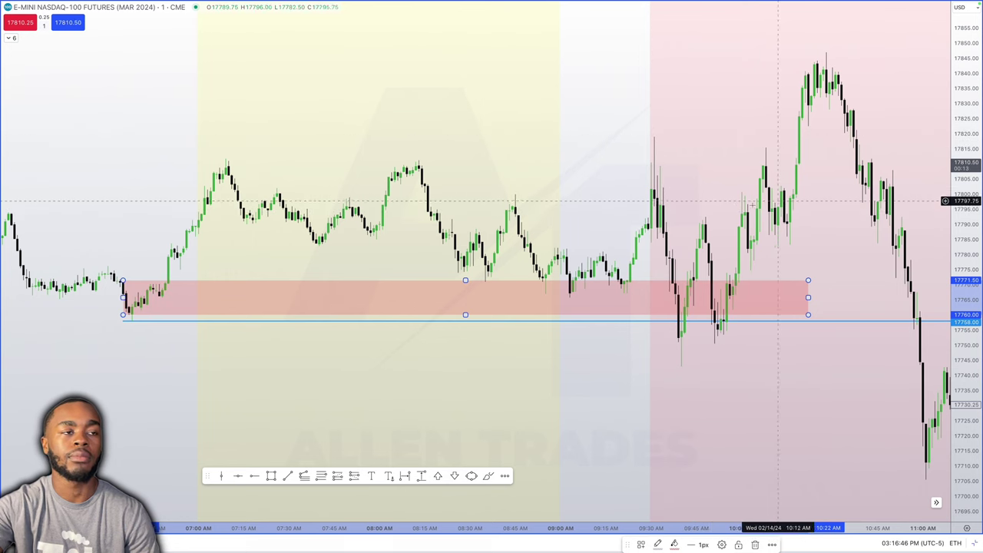
{"action": "scroll", "coordinate": [739, 203], "scroll_direction": "up", "scroll_amount": 2}
{"action": "scroll", "coordinate": [739, 204], "scroll_direction": "up", "scroll_amount": 3}
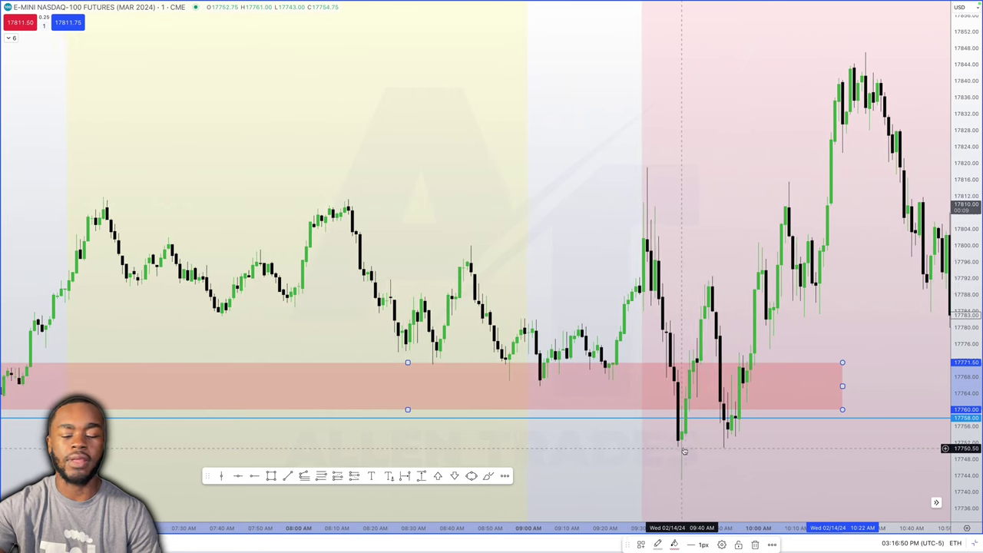
{"action": "scroll", "coordinate": [682, 447], "scroll_direction": "left", "scroll_amount": 1}
{"action": "type", "text": "3"}
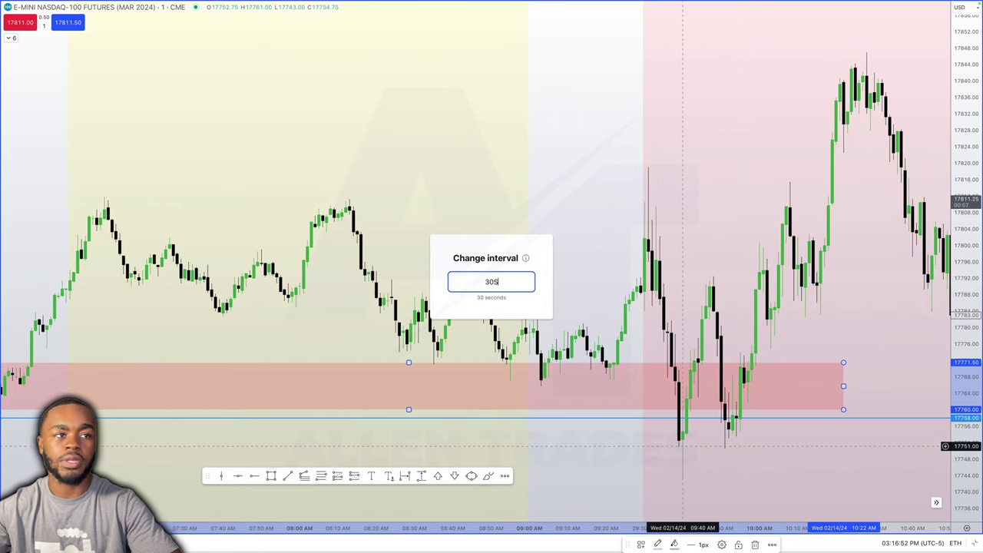
{"action": "type", "text": "0S"}
{"action": "key", "text": "Return"}
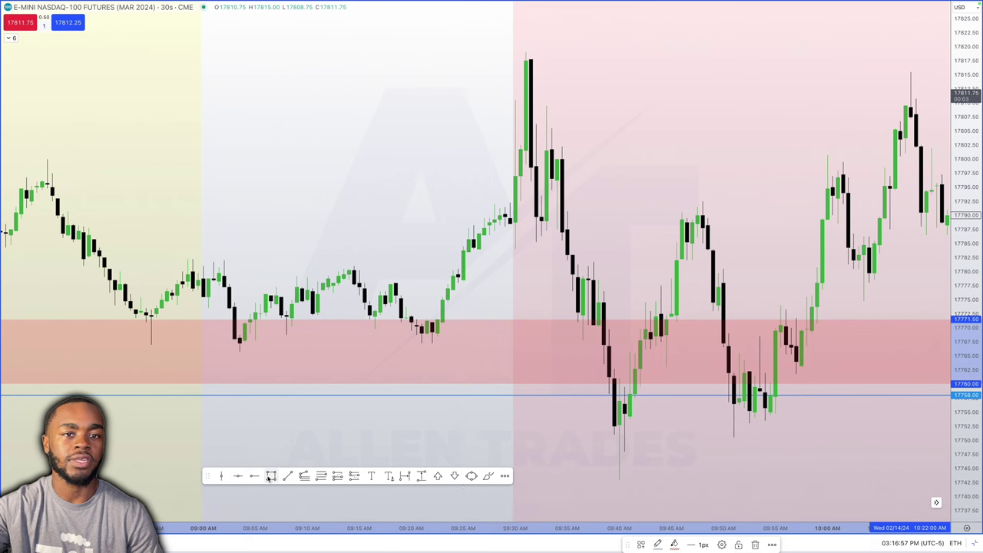
Draw a short level line at 17781.75 from 09:37:30 AM to the candle that breaks above it at 09:46 AM.
{"action": "left_click_drag", "start_coordinate": [593, 262], "coordinate": [682, 262]}
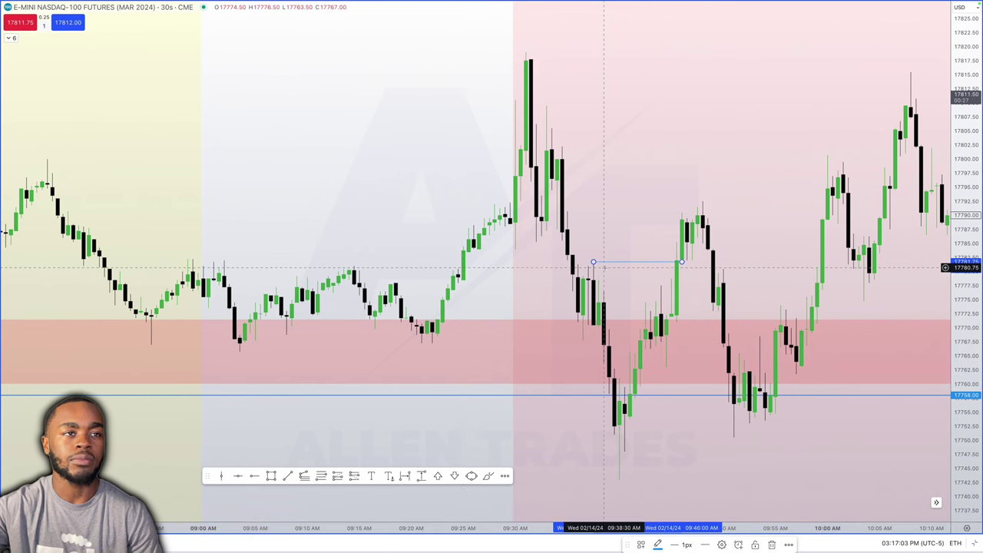
{"action": "scroll", "coordinate": [603, 267], "scroll_direction": "up", "scroll_amount": 2}
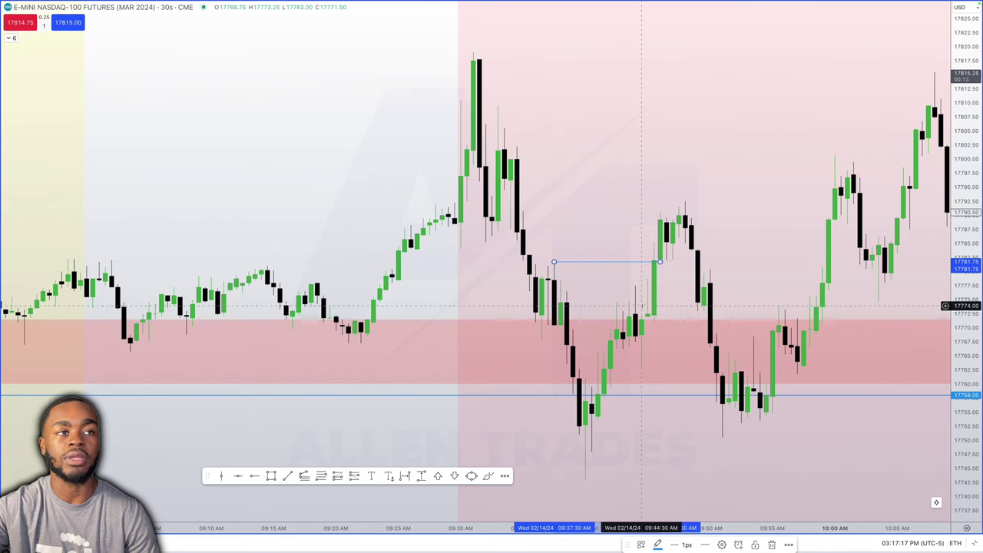
{"action": "scroll", "coordinate": [717, 319], "scroll_direction": "down", "scroll_amount": 5}
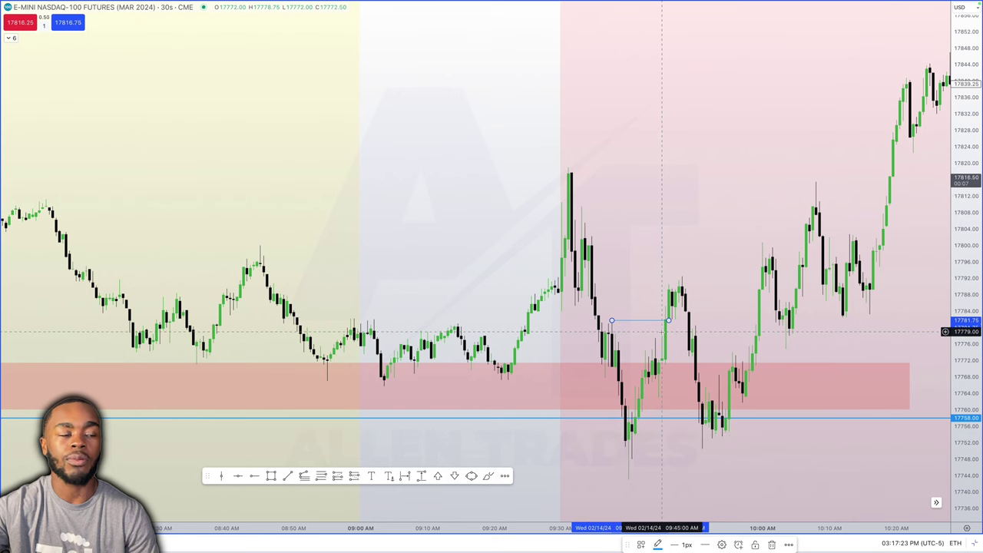
{"action": "scroll", "coordinate": [662, 338], "scroll_direction": "down", "scroll_amount": 3}
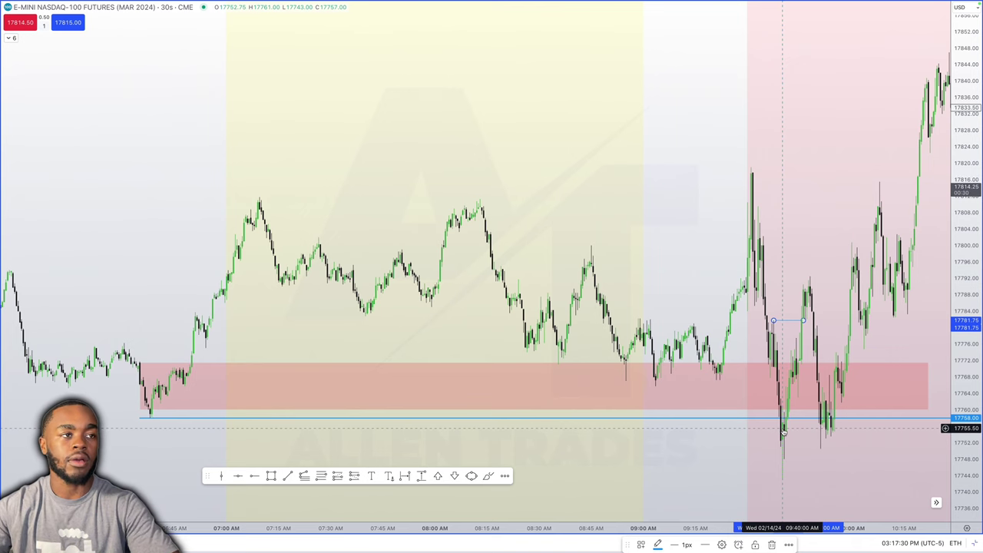
{"action": "scroll", "coordinate": [783, 428], "scroll_direction": "down", "scroll_amount": 2}
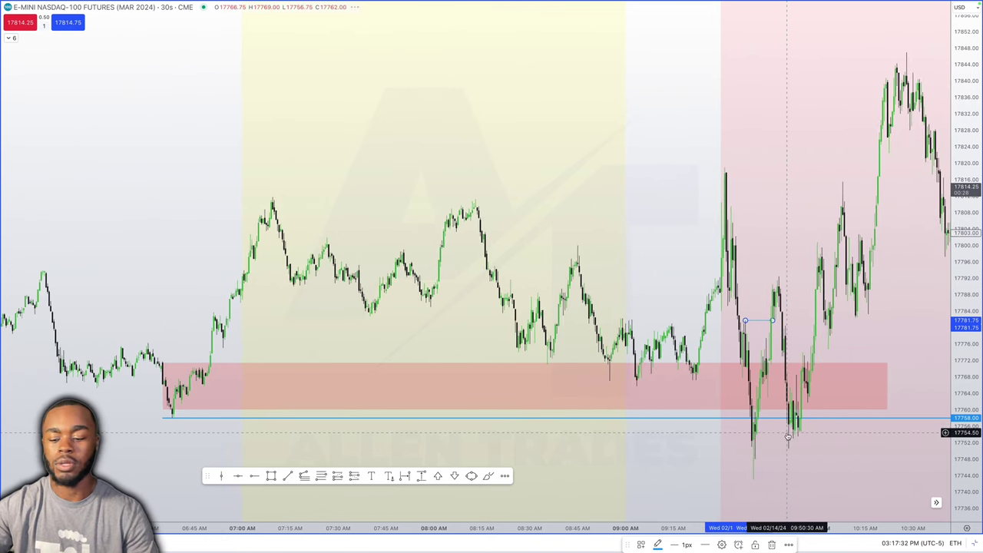
Switch back to the Micro E-mini S&P 500 chart and move the floating drawing toolbar below the price chart.
{"action": "type", "text": "mes"}
{"action": "key", "text": "Return"}
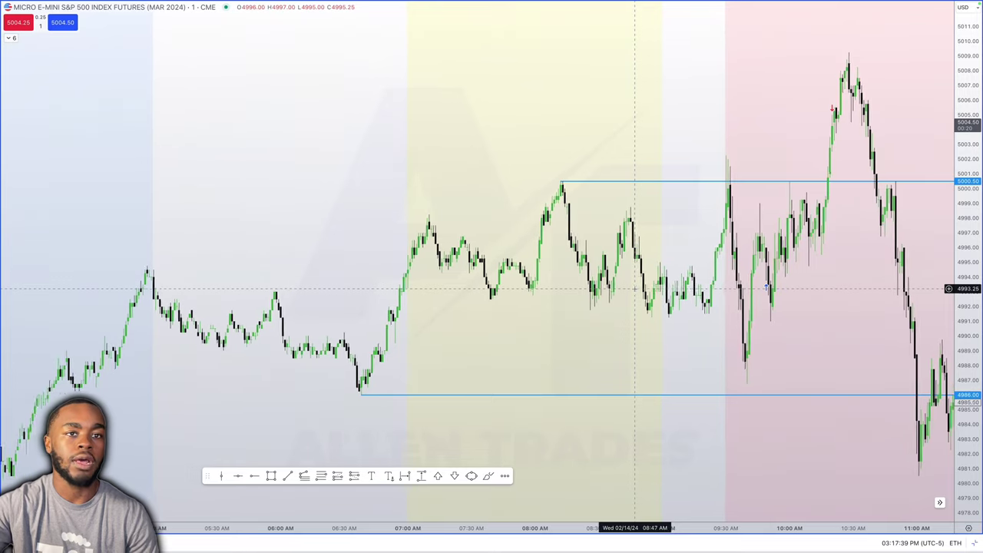
{"action": "left_click_drag", "start_coordinate": [206, 475], "coordinate": [232, 545]}
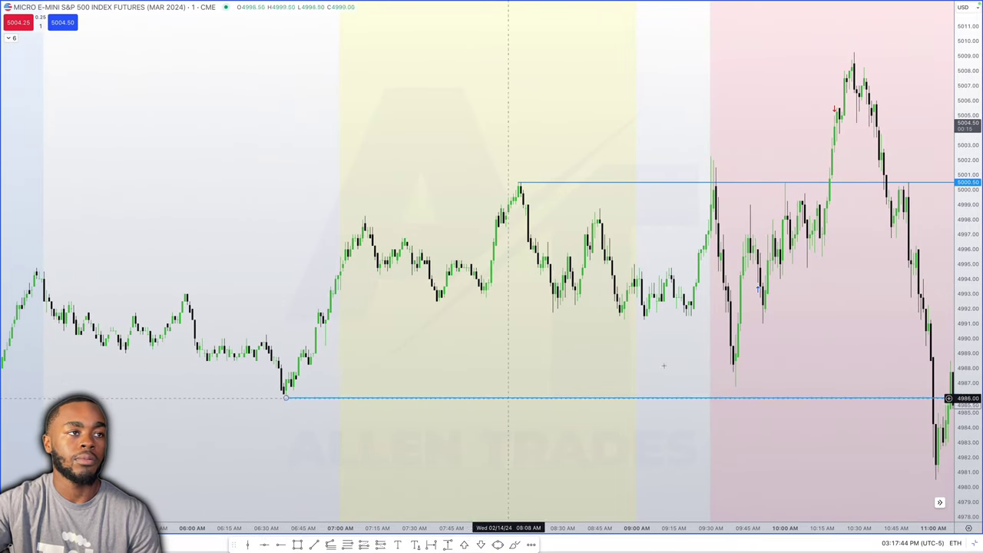
Draw a Fibonacci retracement from the 4986.75 low to the 09:46 AM high at 4999.00 and apply a saved drawing template.
{"action": "scroll", "coordinate": [756, 274], "scroll_direction": "up", "scroll_amount": 4}
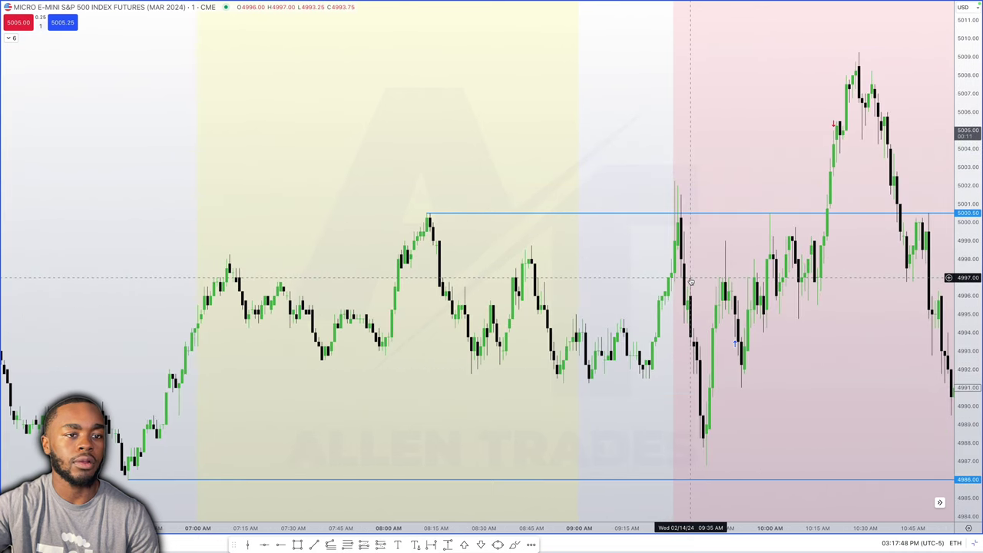
{"action": "scroll", "coordinate": [691, 282], "scroll_direction": "up", "scroll_amount": 2}
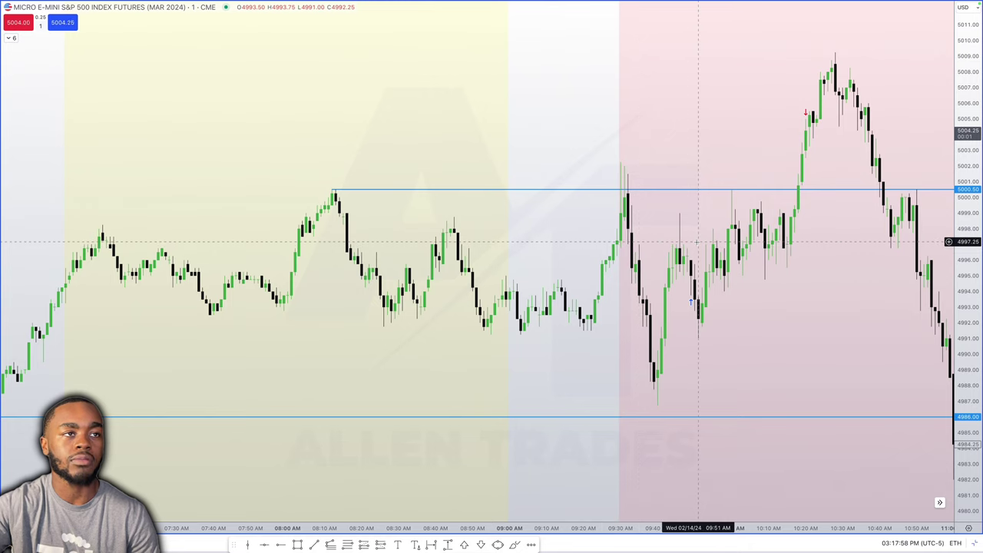
{"action": "left_click", "coordinate": [346, 545]}
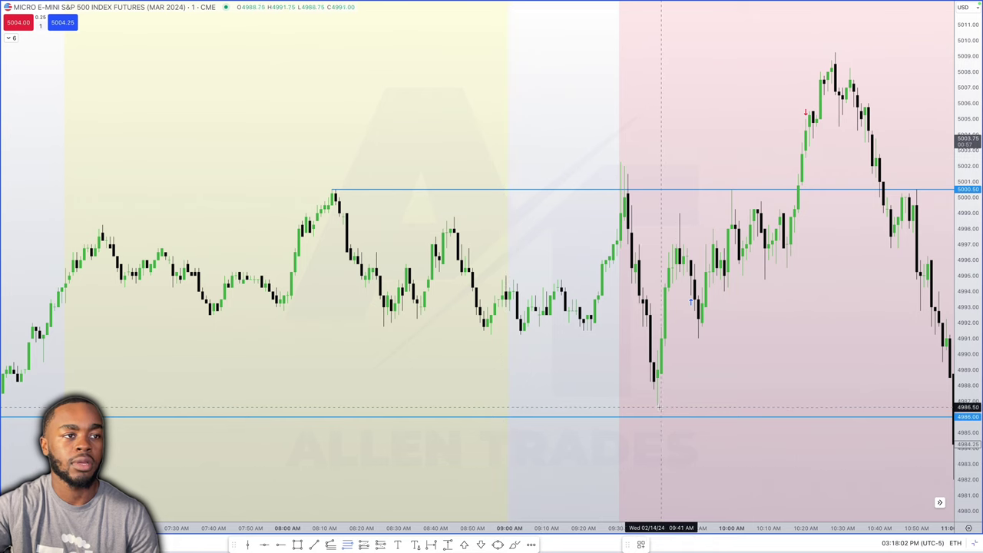
{"action": "left_click_drag", "start_coordinate": [658, 404], "coordinate": [679, 213]}
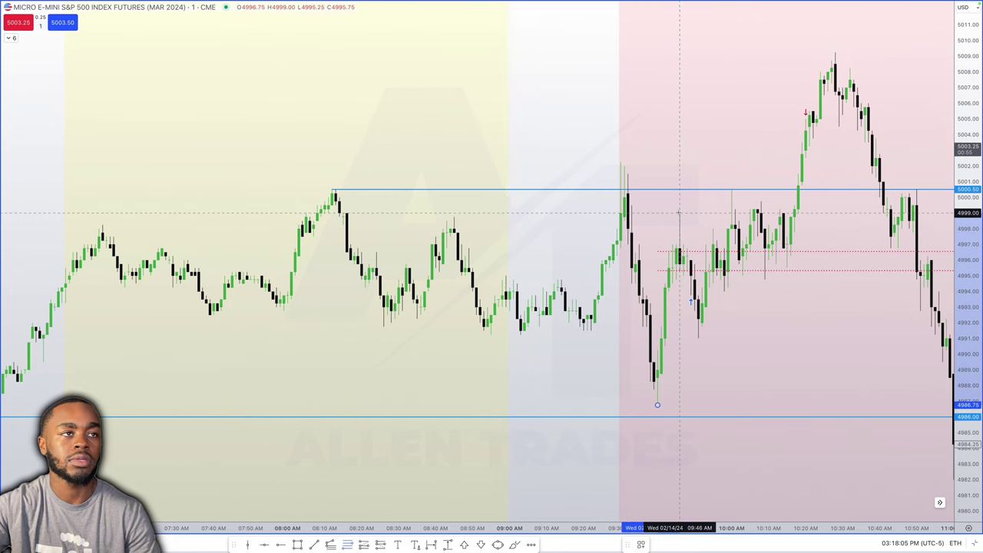
{"action": "left_click", "coordinate": [640, 545]}
{"action": "left_click", "coordinate": [674, 498]}
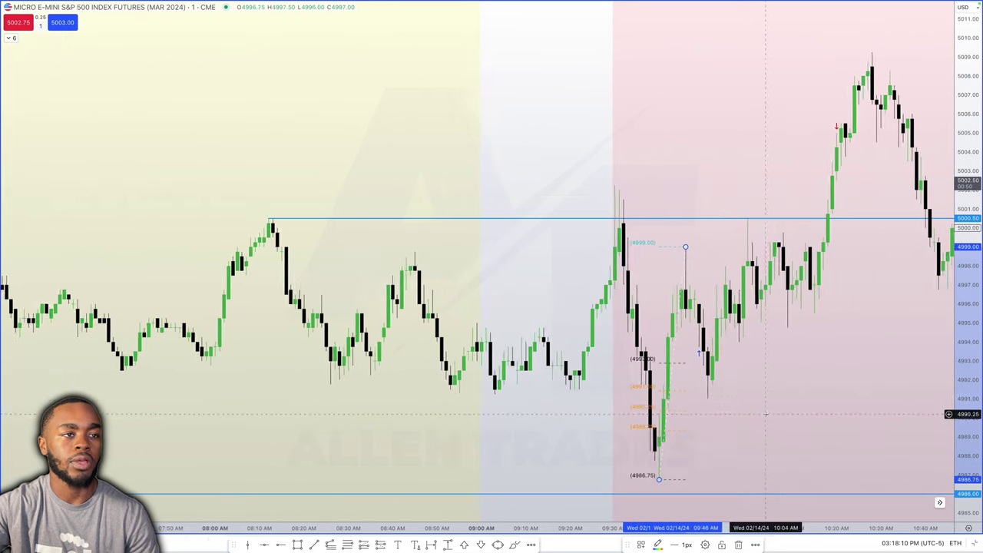
Replace the Fibonacci retracement with a dashed EQ line at its midpoint and an orange OTE Range box spanning its outer orange levels.
{"action": "scroll", "coordinate": [766, 414], "scroll_direction": "up", "scroll_amount": 1}
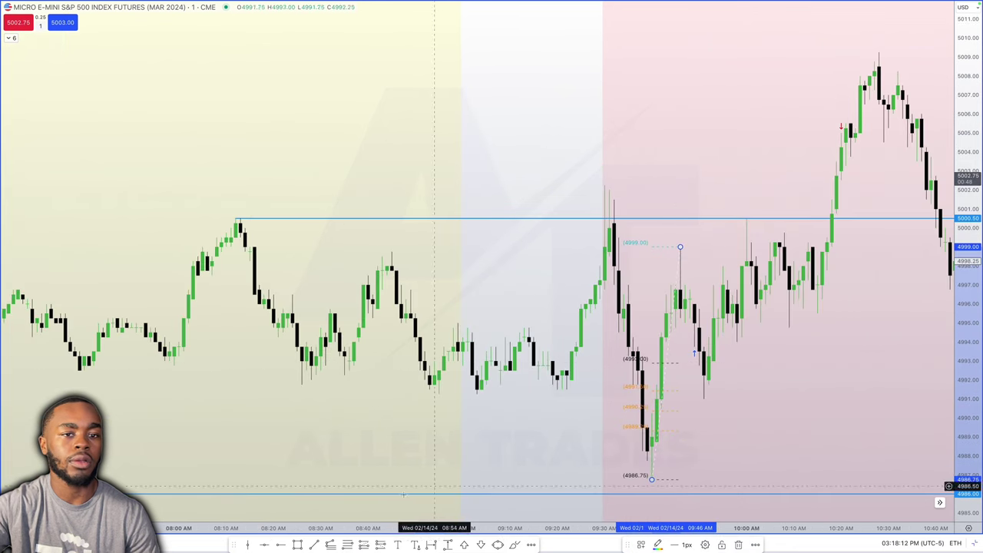
{"action": "left_click", "coordinate": [358, 491]}
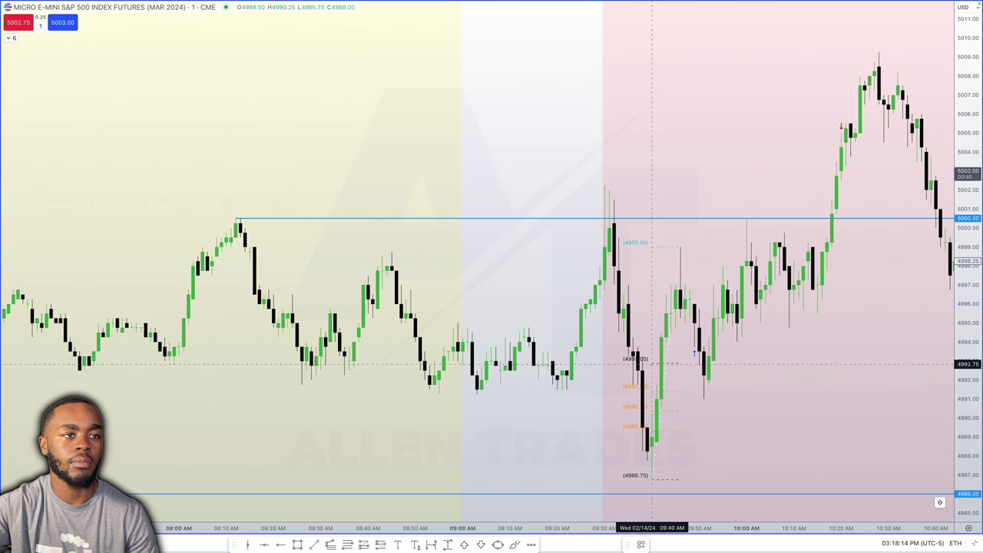
{"action": "left_click", "coordinate": [680, 431]}
{"action": "left_click", "coordinate": [684, 390]}
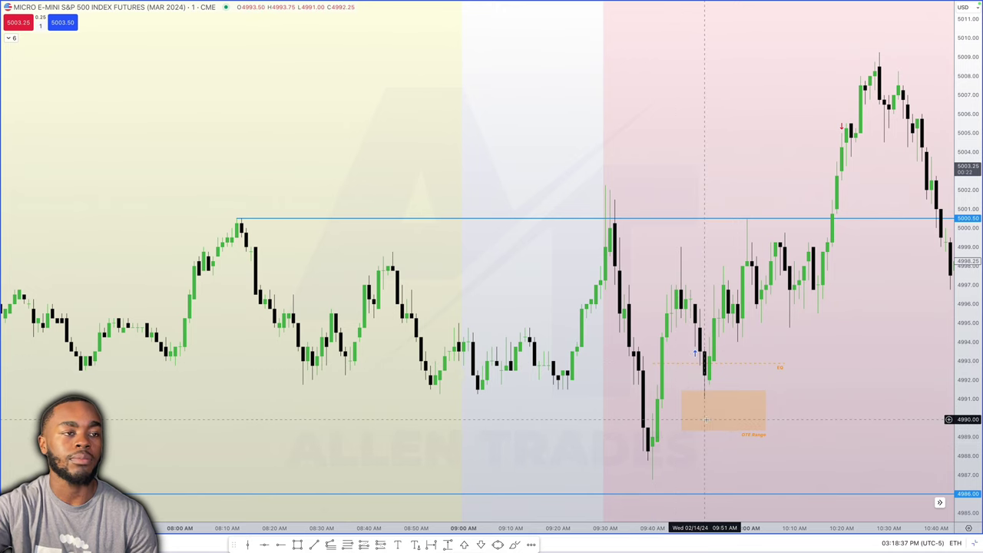
Change the Micro E-mini S&P 500 chart to 30 seconds and examine the entry arrow relative to the EQ line and OTE Range box.
{"action": "scroll", "coordinate": [705, 419], "scroll_direction": "down", "scroll_amount": 1}
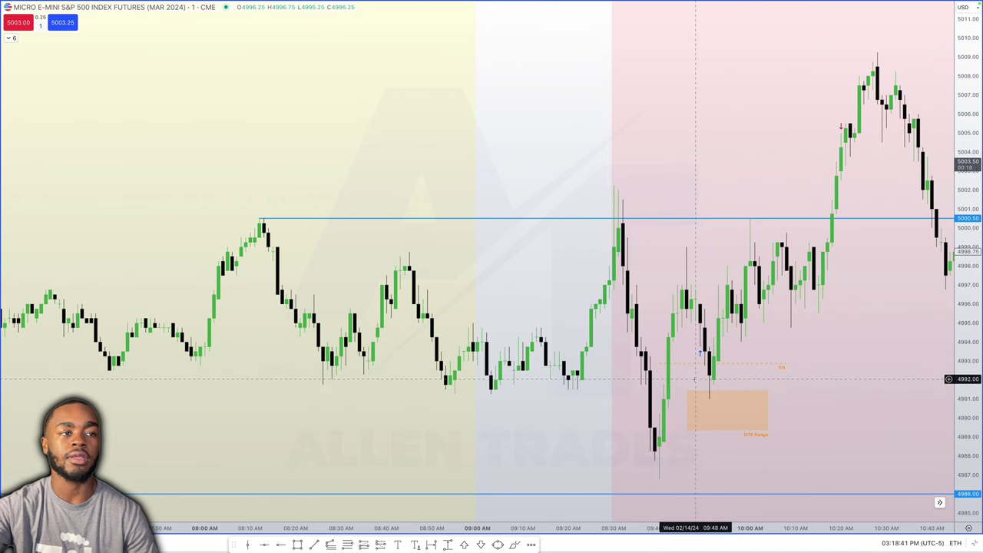
{"action": "scroll", "coordinate": [737, 461], "scroll_direction": "left", "scroll_amount": 1}
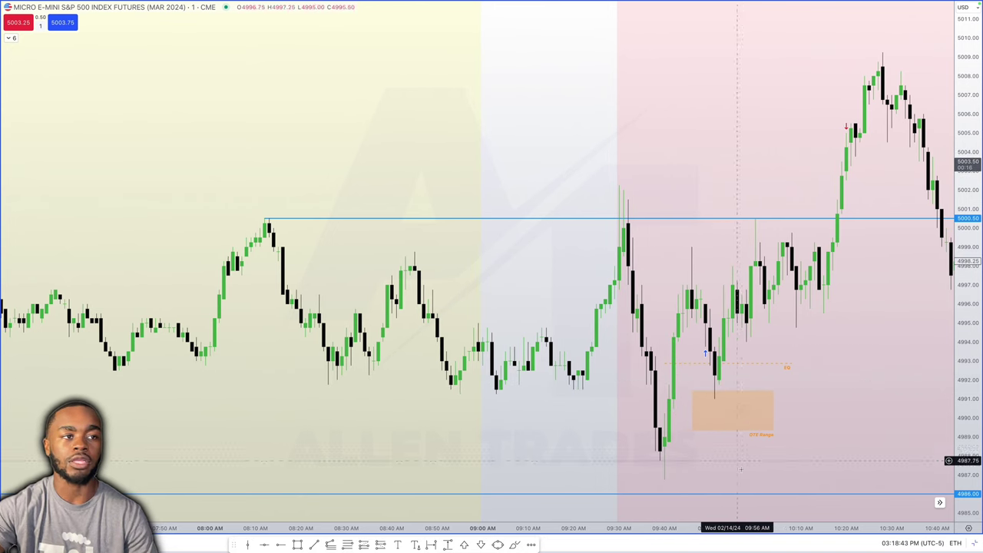
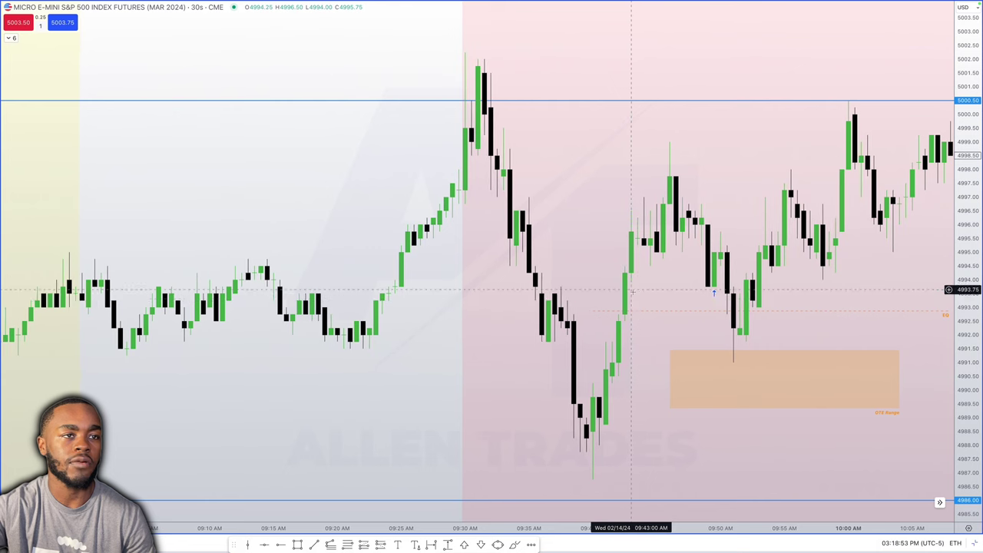
{"action": "scroll", "coordinate": [631, 300], "scroll_direction": "down", "scroll_amount": 1}
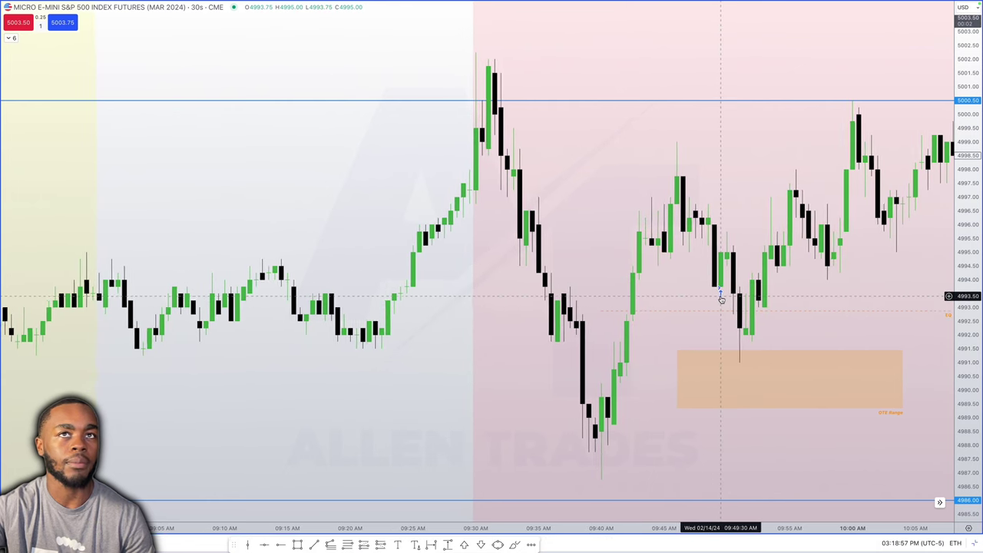
{"action": "scroll", "coordinate": [585, 453], "scroll_direction": "down", "scroll_amount": 1}
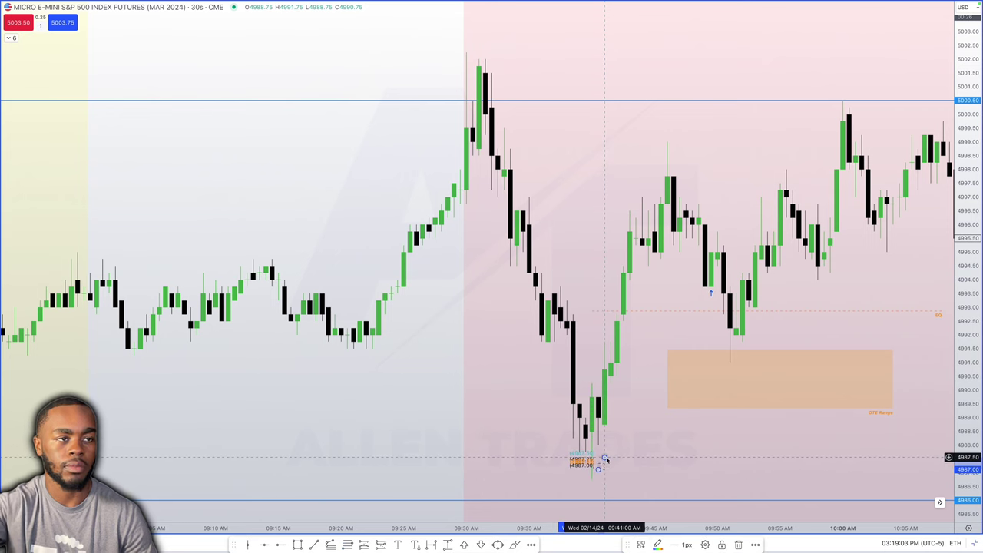
{"action": "scroll", "coordinate": [607, 457], "scroll_direction": "down", "scroll_amount": 1}
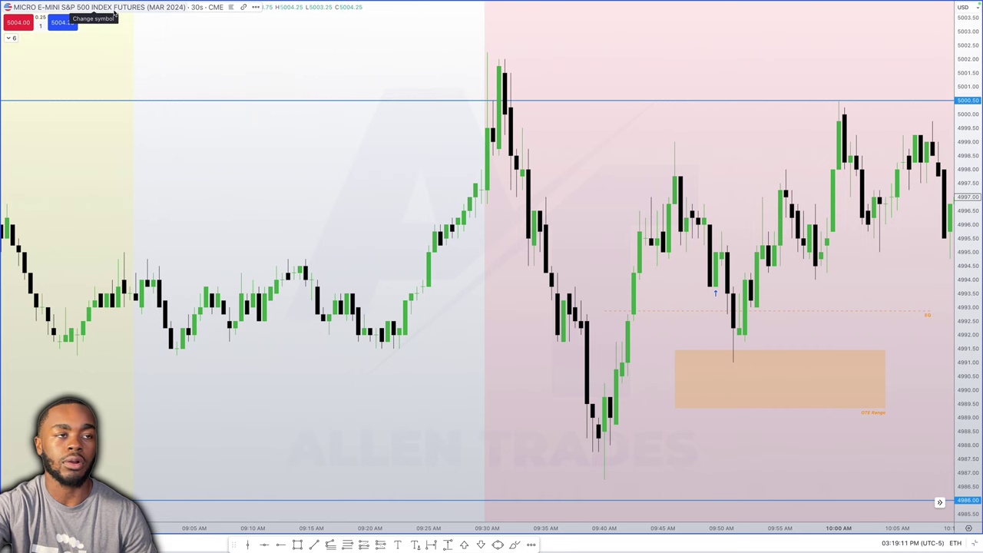
{"action": "scroll", "coordinate": [699, 290], "scroll_direction": "up", "scroll_amount": 2}
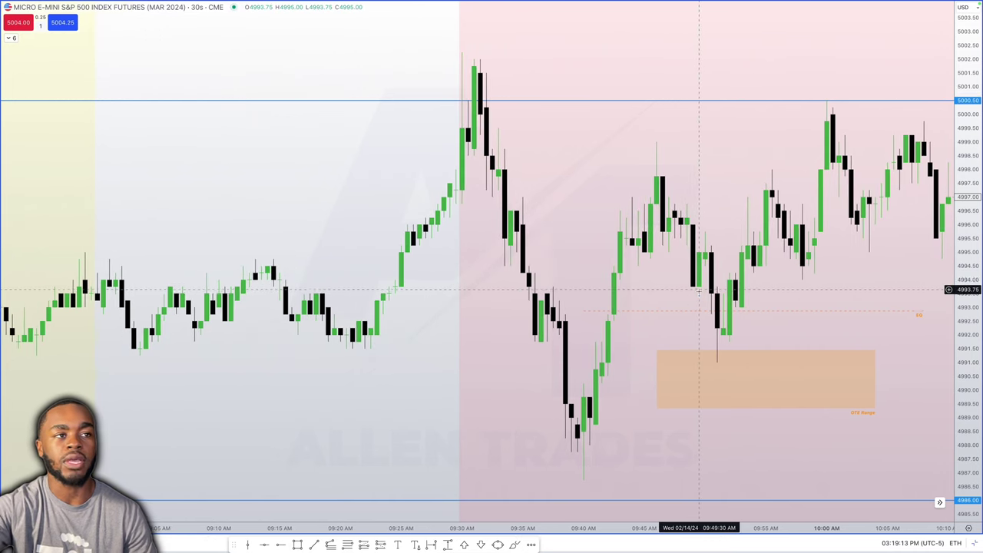
{"action": "scroll", "coordinate": [699, 292], "scroll_direction": "down", "scroll_amount": 1}
{"action": "scroll", "coordinate": [706, 295], "scroll_direction": "left", "scroll_amount": 3}
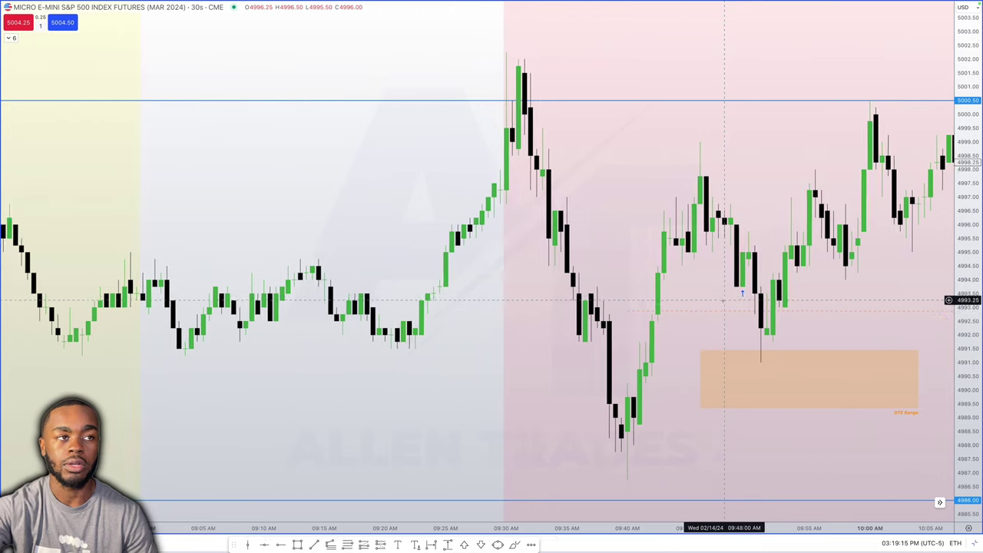
{"action": "scroll", "coordinate": [708, 295], "scroll_direction": "right", "scroll_amount": 2}
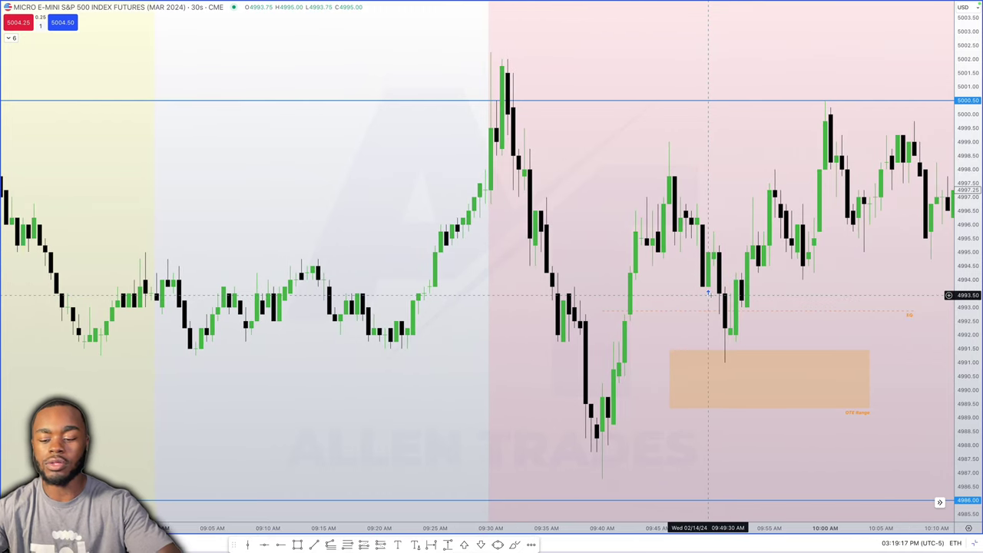
Switch to the E-mini S&P 500 (ES) chart and draw a Fibonacci retracement from 4987.75 at 09:39 AM to the 4999.00 high at 09:46 AM.
{"action": "type", "text": "es"}
{"action": "key", "text": "Return"}
{"action": "left_click", "coordinate": [347, 544]}
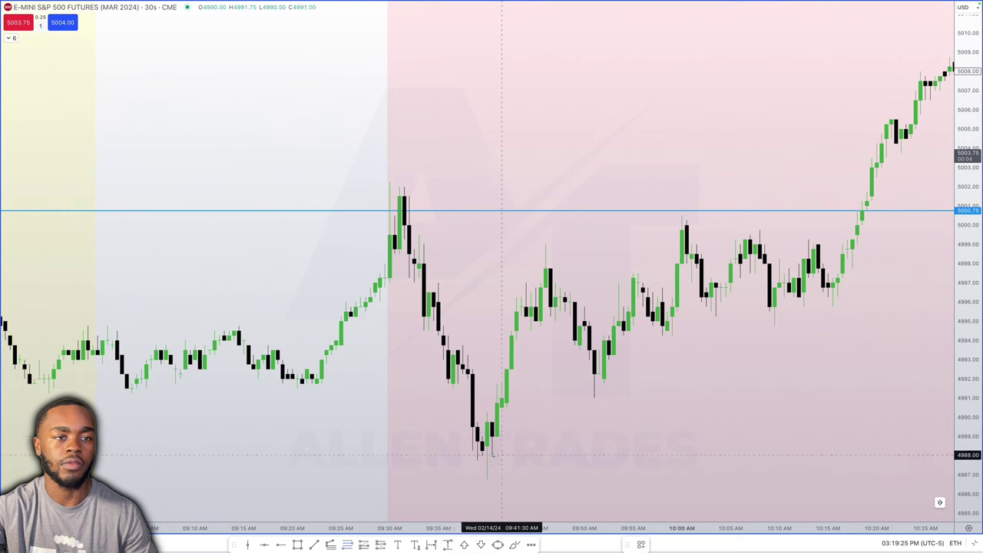
{"action": "left_click", "coordinate": [477, 459]}
{"action": "left_click", "coordinate": [546, 246]}
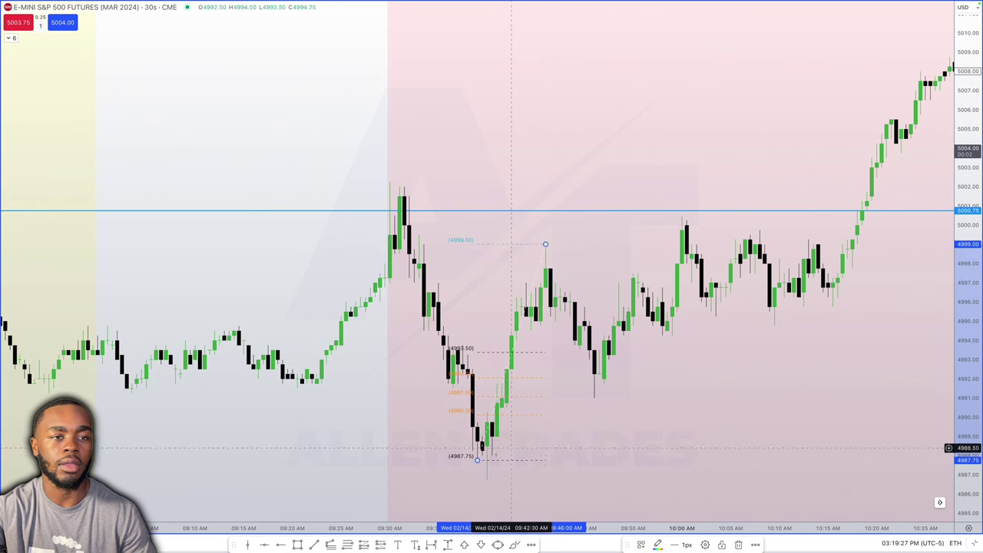
{"action": "scroll", "coordinate": [546, 254], "scroll_direction": "up", "scroll_amount": 3}
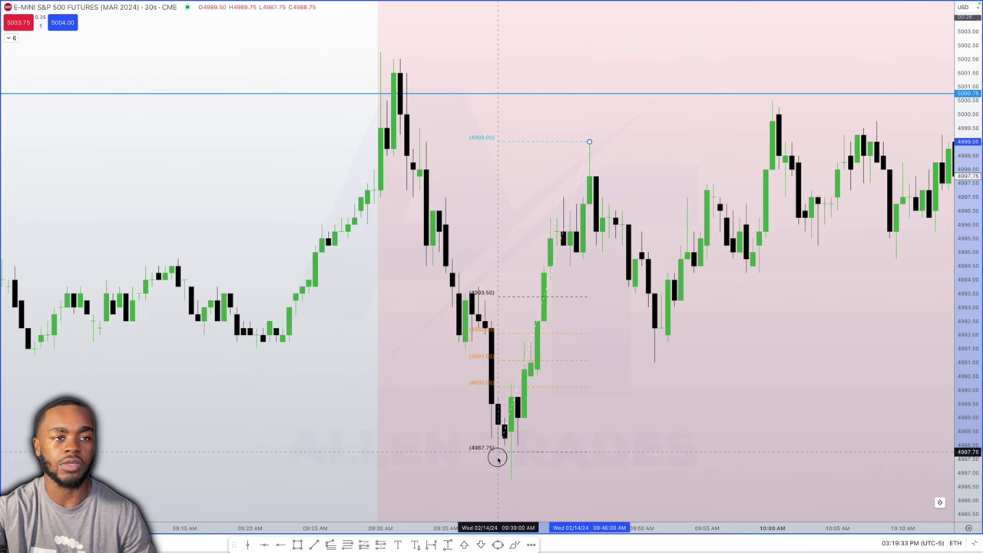
{"action": "left_click", "coordinate": [498, 453]}
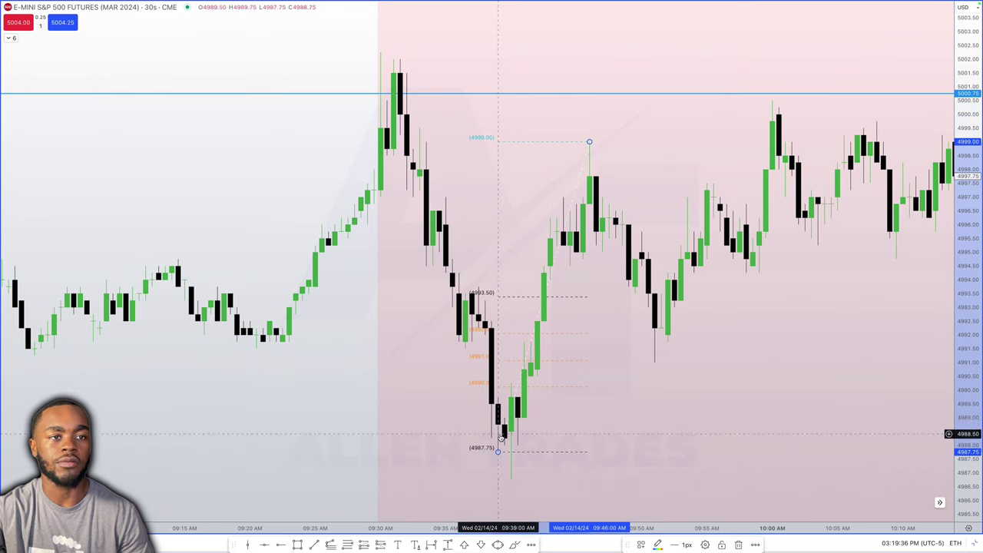
Replace the Fibonacci retracement with an OTE Range box over its orange levels and a dashed EQ line at 4993.50 reaching 09:56 AM.
{"action": "left_click", "coordinate": [329, 544]}
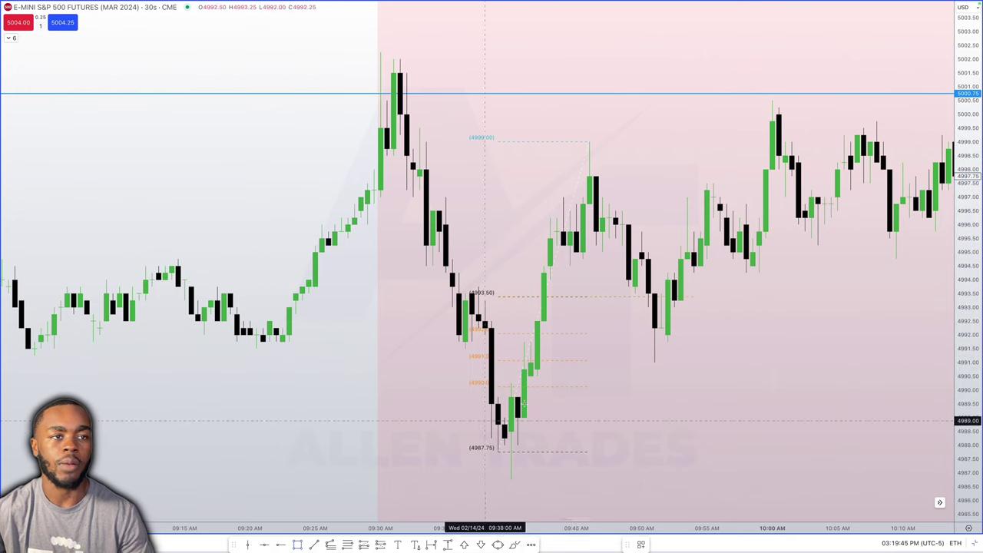
{"action": "left_click_drag", "start_coordinate": [569, 388], "coordinate": [569, 331]}
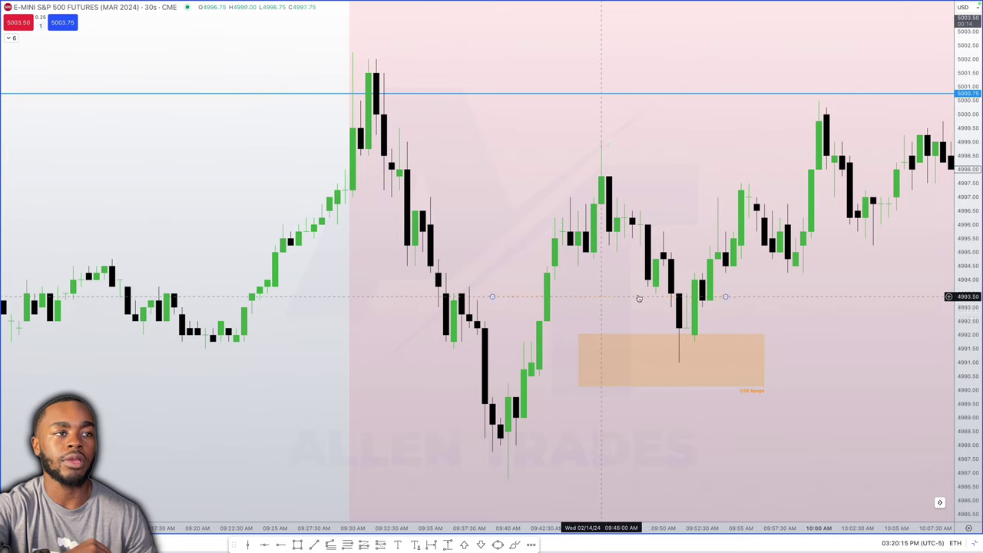
{"action": "left_click", "coordinate": [755, 295]}
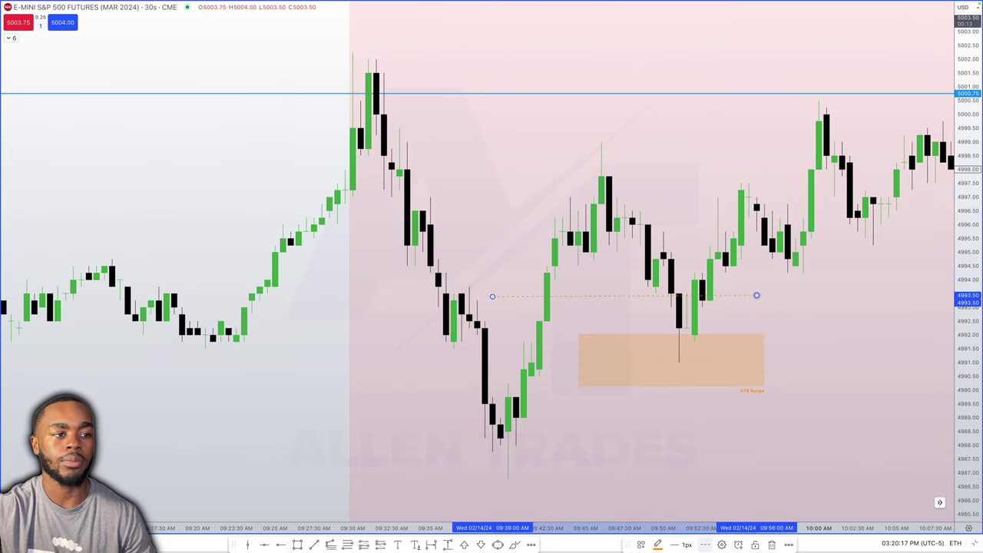
{"action": "left_click", "coordinate": [645, 430]}
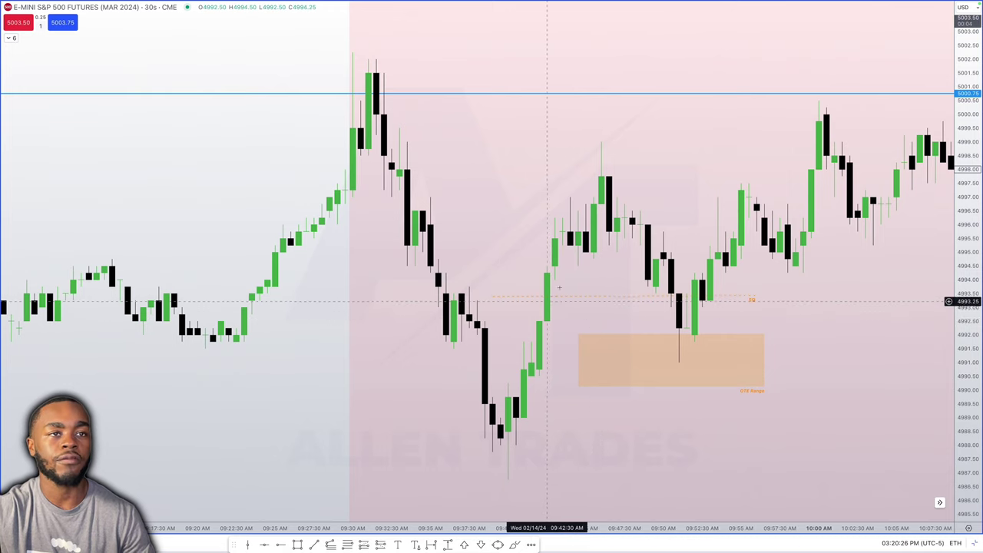
Draw two purple horizontal rays, at 4993.50 from the 09:36 AM candle and at 4993.75 from the 09:35:30 AM candle.
{"action": "left_click", "coordinate": [452, 292]}
{"action": "left_click", "coordinate": [640, 544]}
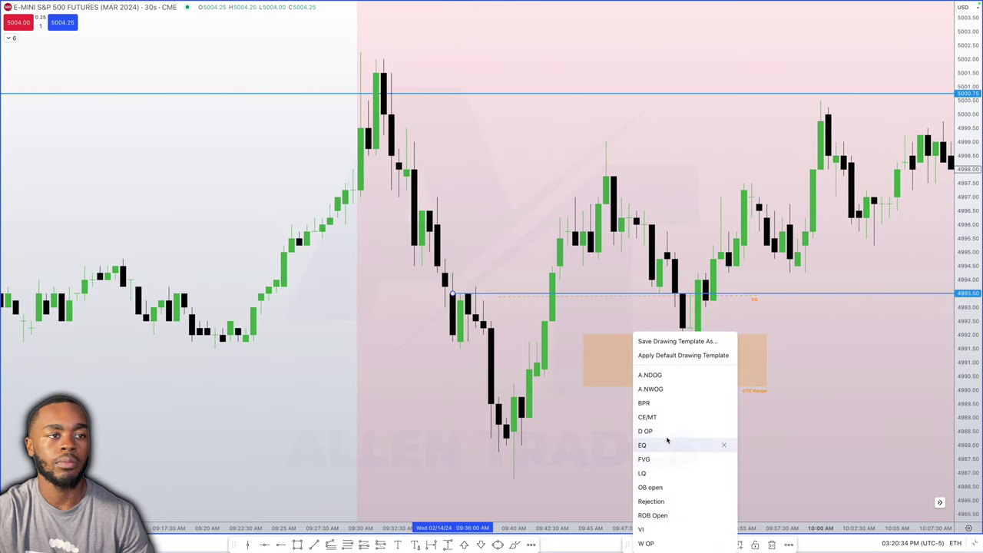
{"action": "left_click", "coordinate": [668, 441]}
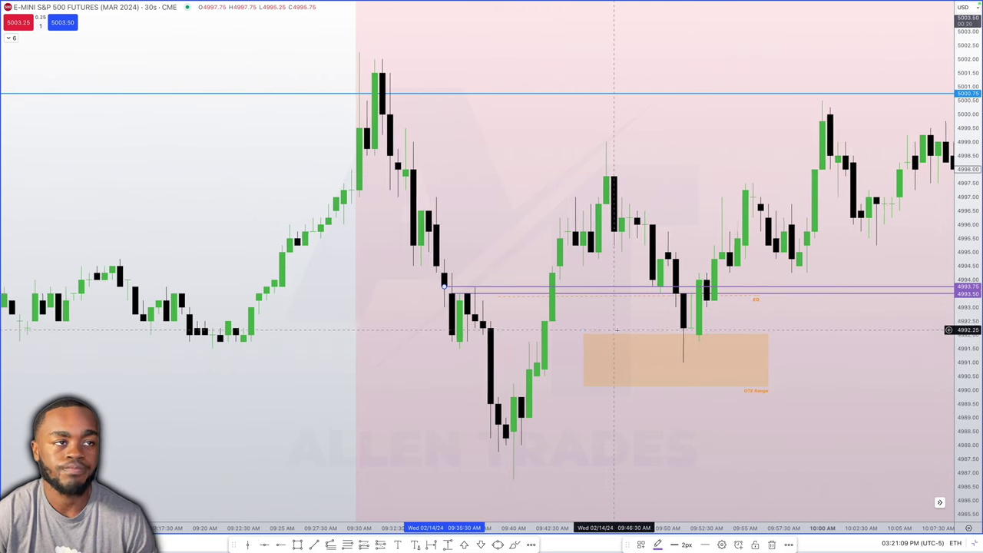
{"action": "scroll", "coordinate": [607, 311], "scroll_direction": "up", "scroll_amount": 1}
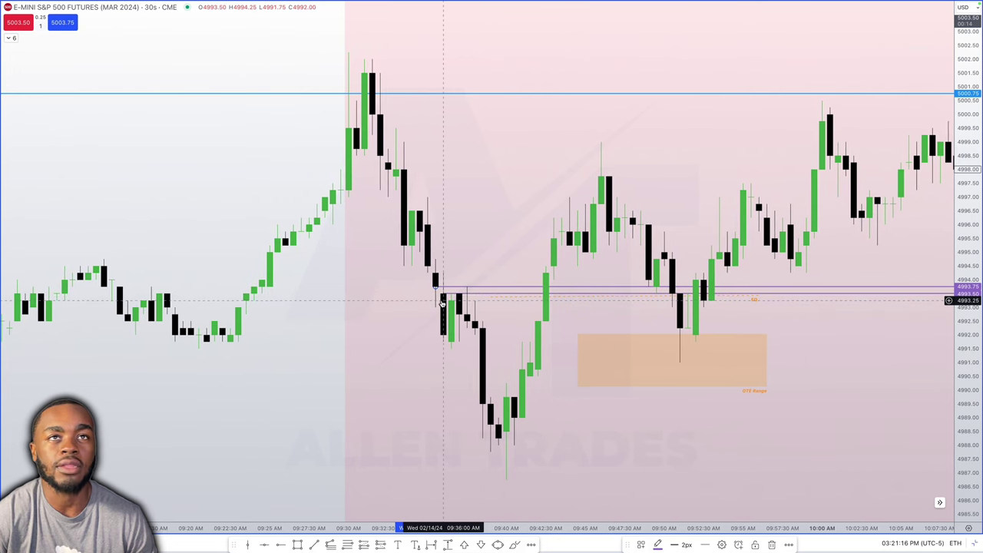
{"action": "left_click", "coordinate": [490, 297]}
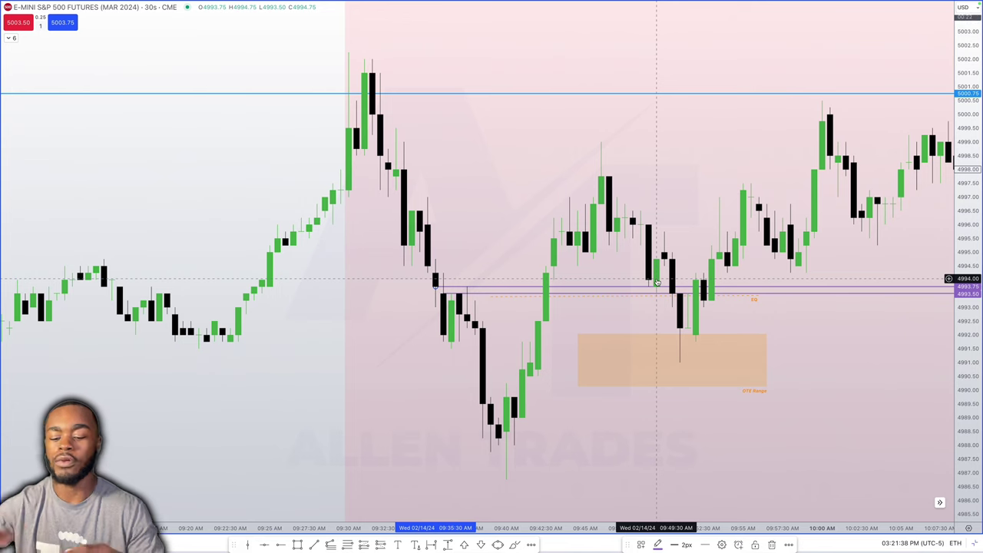
Switch back to the Micro E-mini S&P 500 (MES) chart and bring the candles around 09:50:30 AM into view.
{"action": "type", "text": "mes"}
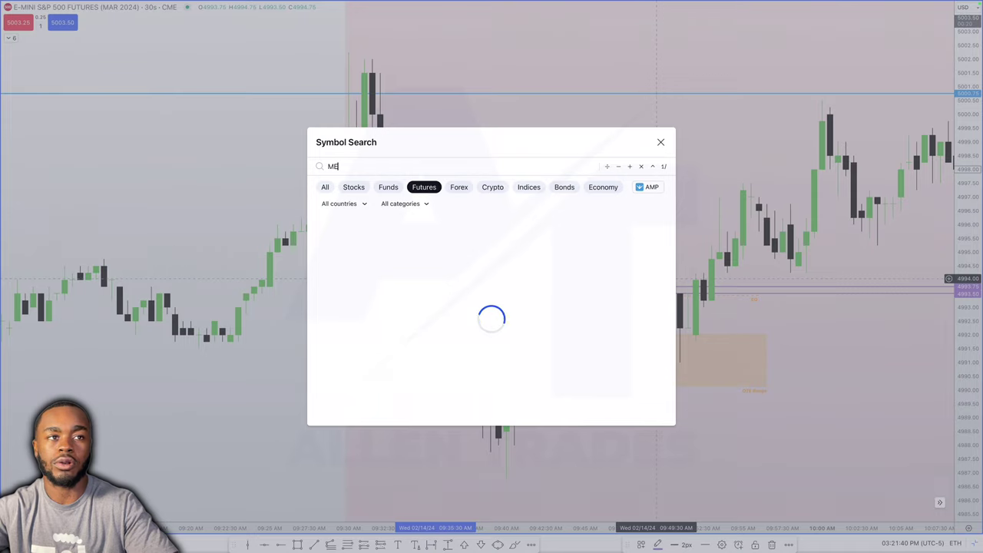
{"action": "key", "text": "Return"}
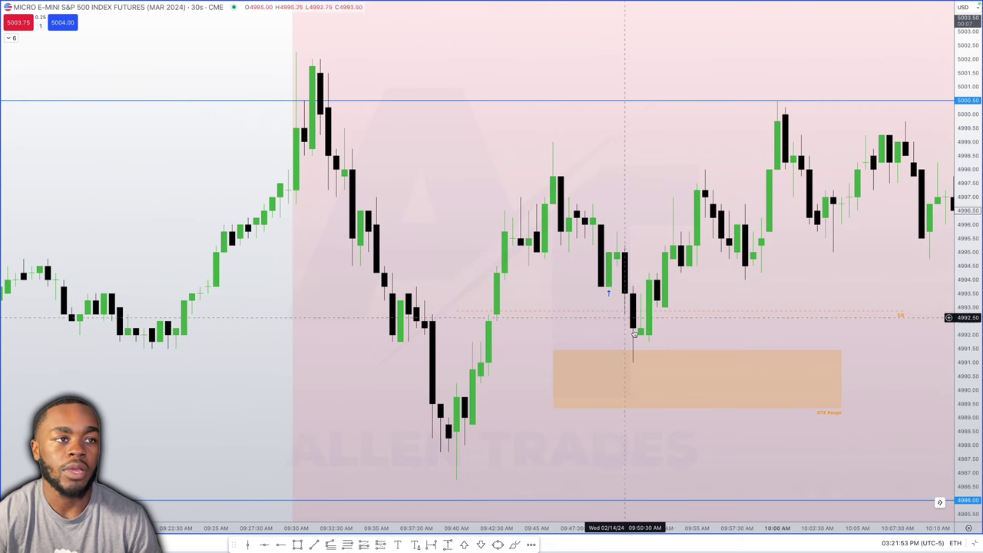
{"action": "scroll", "coordinate": [634, 335], "scroll_direction": "down", "scroll_amount": 1}
{"action": "scroll", "coordinate": [634, 335], "scroll_direction": "down", "scroll_amount": 1}
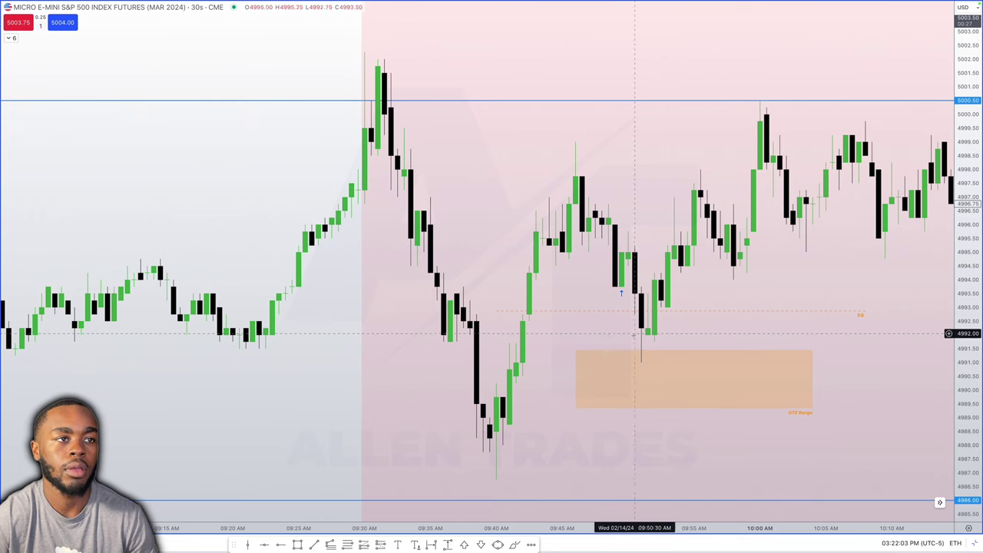
Draw a box from 4991.00 to 4995.00 spanning 09:50:30 AM to 10:02 AM and apply the OB drawing template.
{"action": "left_click_drag", "start_coordinate": [644, 360], "coordinate": [638, 251]}
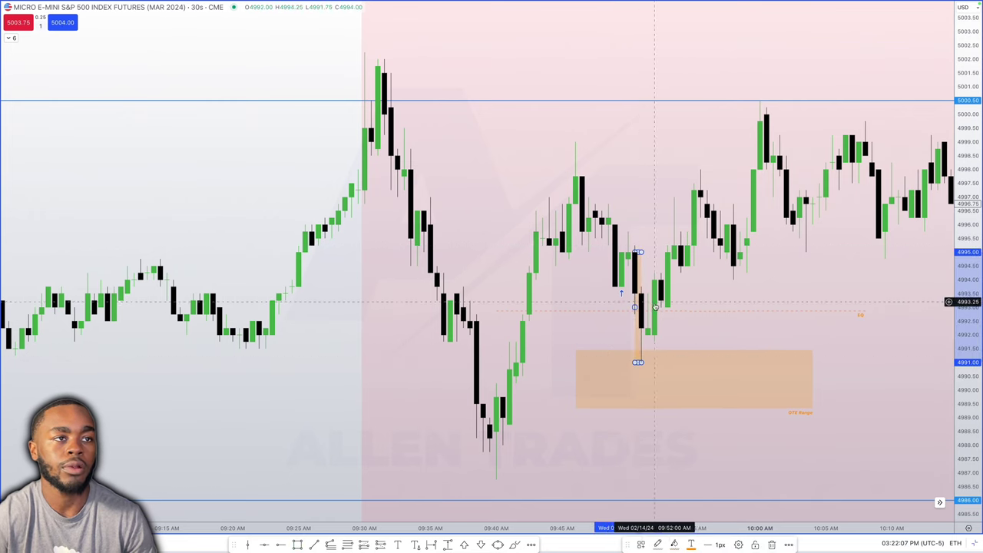
{"action": "left_click_drag", "start_coordinate": [639, 307], "coordinate": [785, 307]}
{"action": "left_click", "coordinate": [643, 544]}
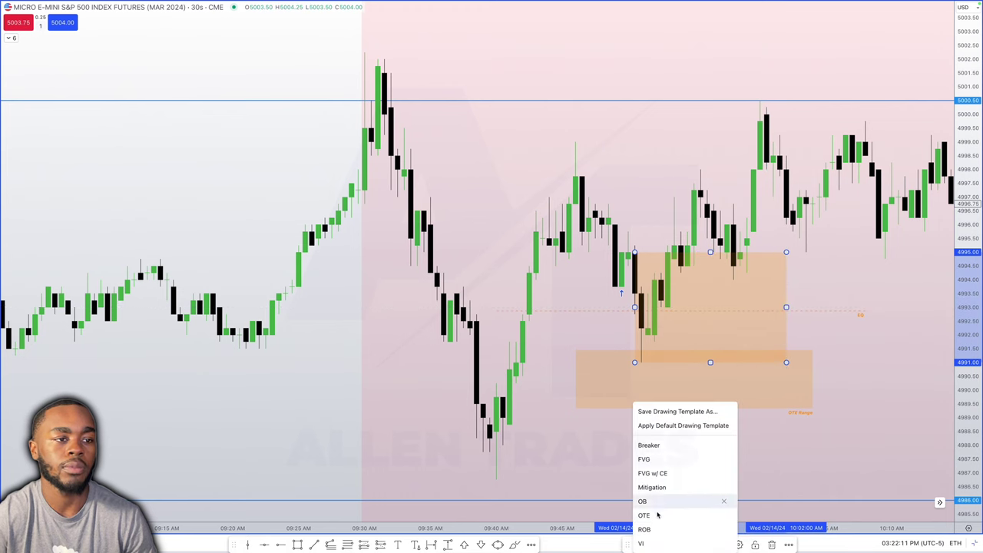
{"action": "left_click", "coordinate": [658, 501]}
Extend the blue OB box's end time to 10:11:30 AM so it covers the following retracements.
{"action": "scroll", "coordinate": [741, 292], "scroll_direction": "down", "scroll_amount": 3}
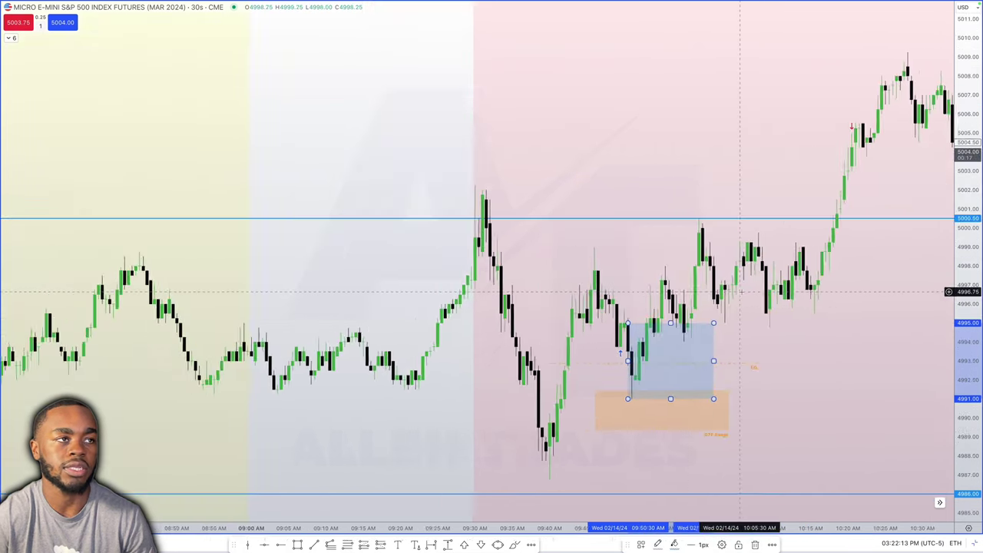
{"action": "scroll", "coordinate": [742, 292], "scroll_direction": "down", "scroll_amount": 3}
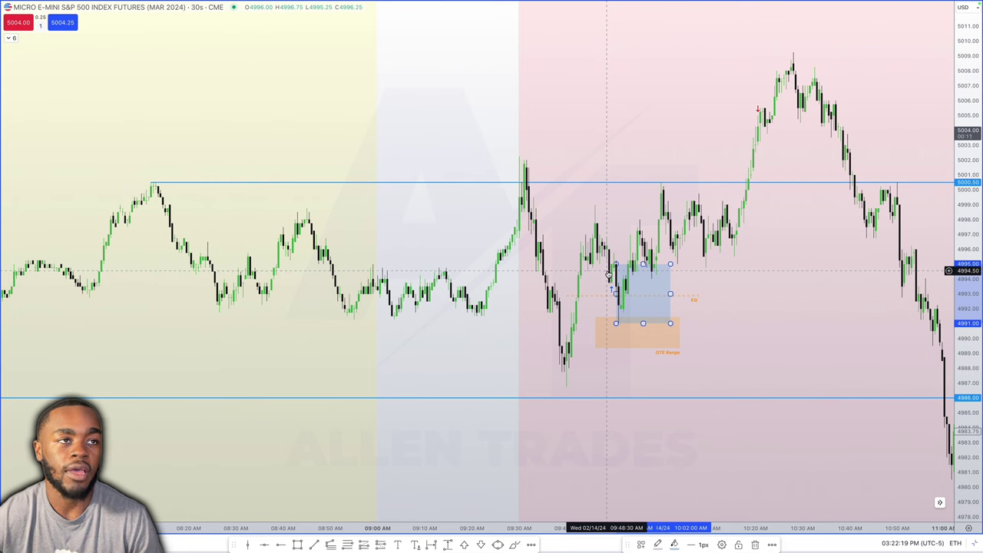
{"action": "scroll", "coordinate": [607, 270], "scroll_direction": "left", "scroll_amount": 2}
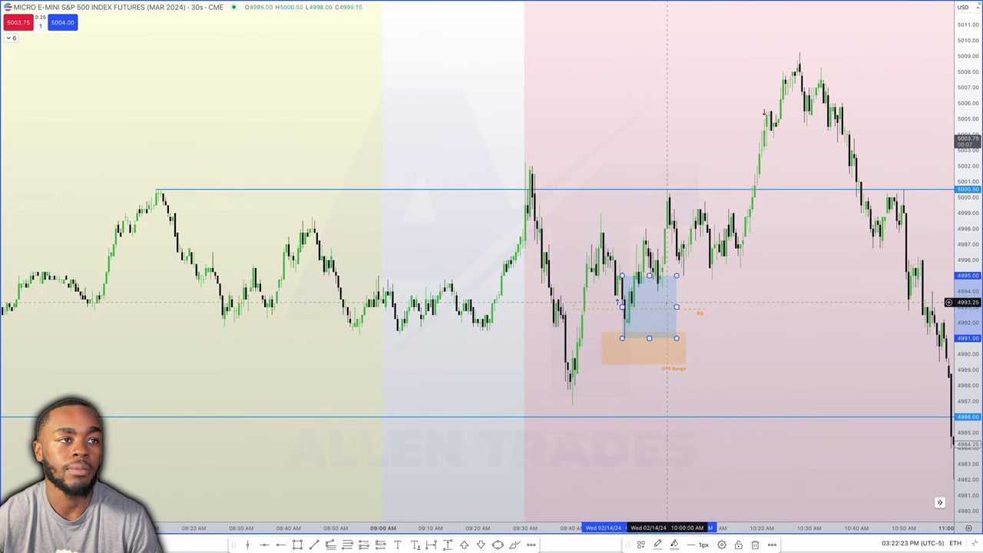
{"action": "left_click_drag", "start_coordinate": [676, 307], "coordinate": [688, 307]}
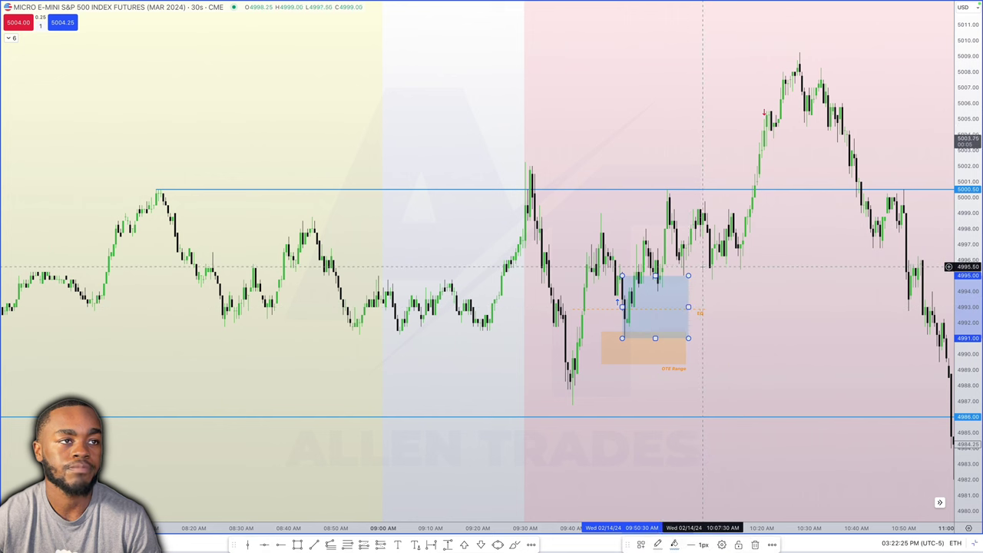
{"action": "scroll", "coordinate": [645, 311], "scroll_direction": "up", "scroll_amount": 3}
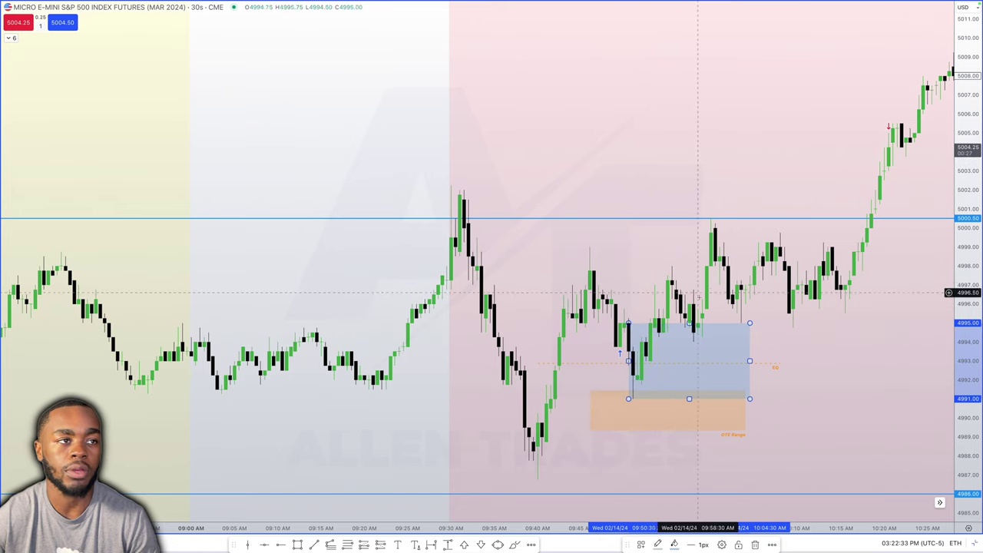
{"action": "left_click_drag", "start_coordinate": [750, 361], "coordinate": [810, 361]}
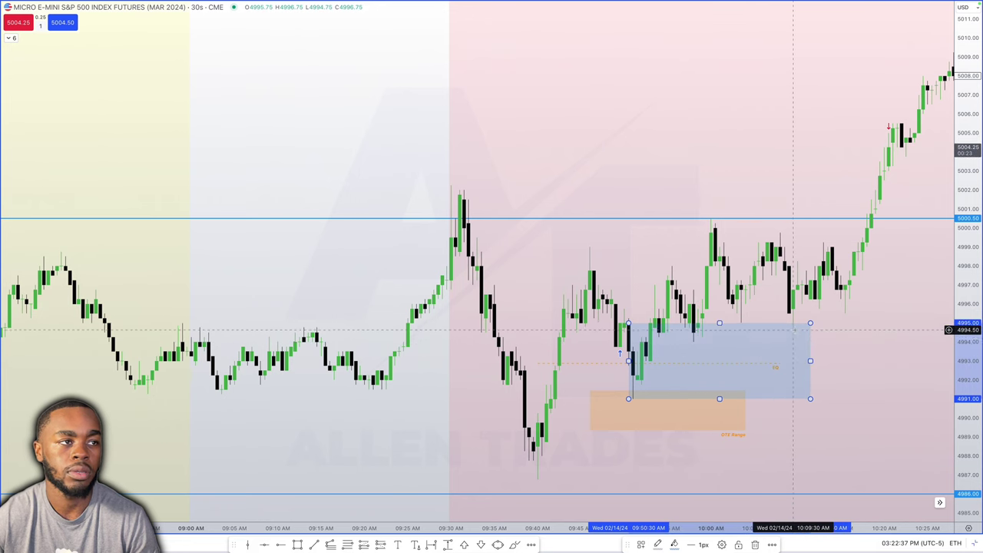
{"action": "scroll", "coordinate": [768, 308], "scroll_direction": "up", "scroll_amount": 2}
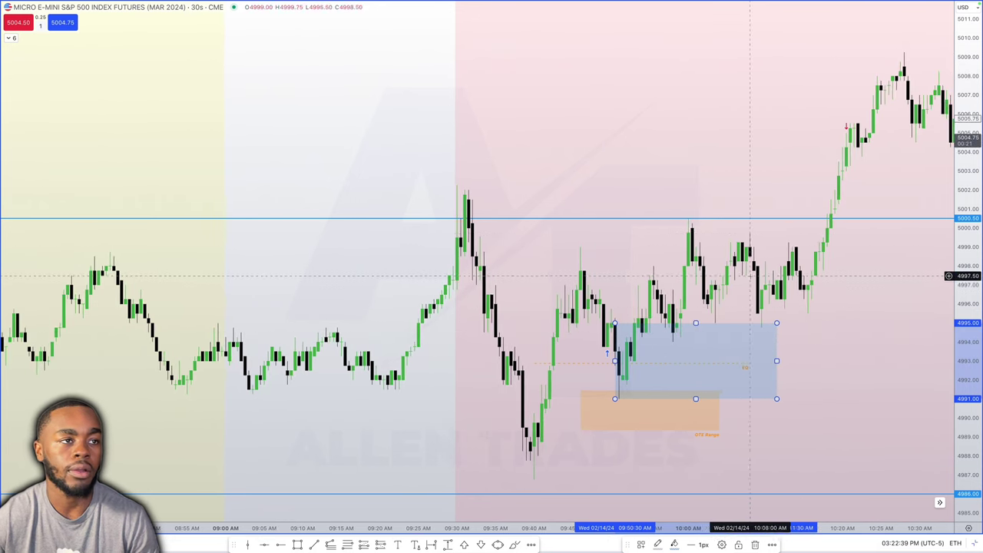
{"action": "scroll", "coordinate": [751, 277], "scroll_direction": "up", "scroll_amount": 1}
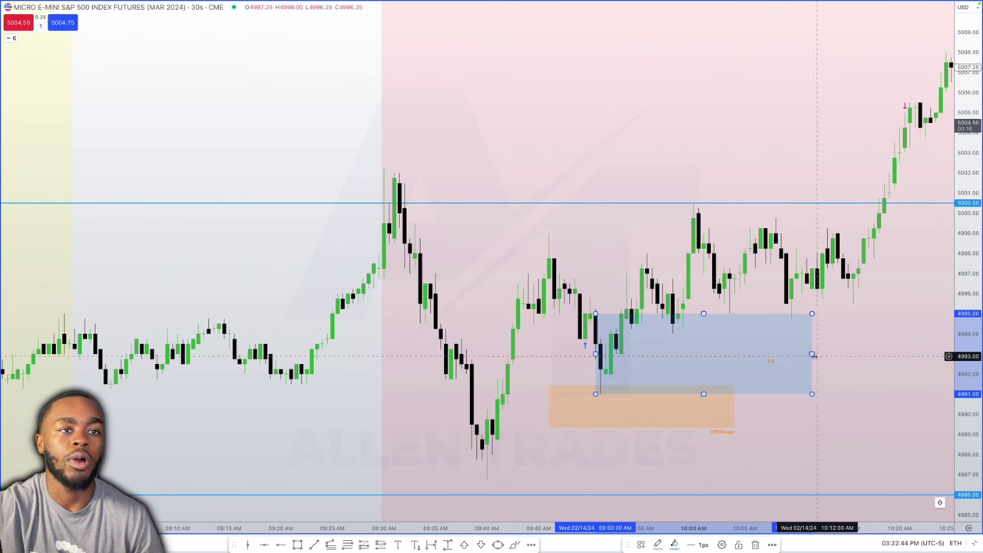
{"action": "scroll", "coordinate": [845, 377], "scroll_direction": "down", "scroll_amount": 5}
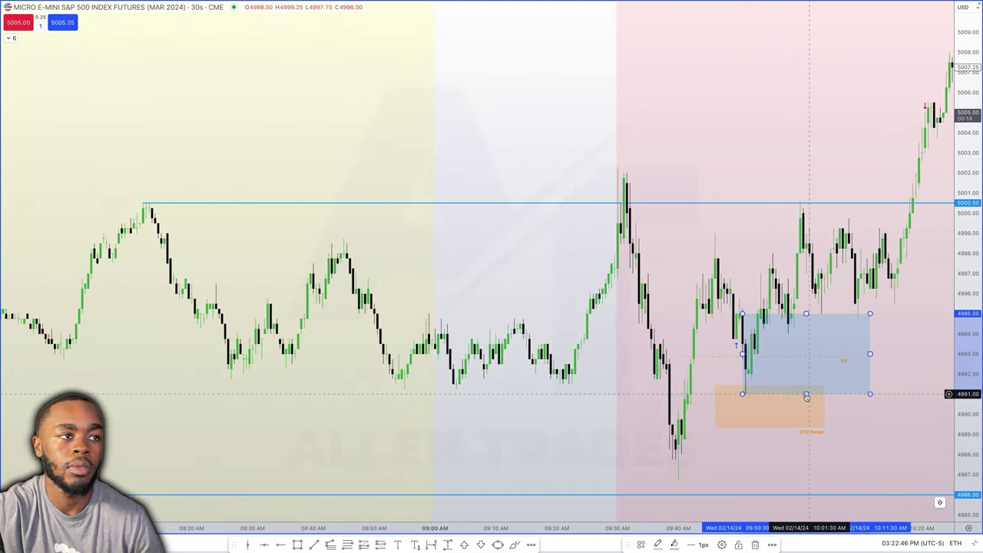
Delete the blue OB box that spans 4991.00 to 4995.00 on the S&P chart.
{"action": "scroll", "coordinate": [749, 377], "scroll_direction": "up", "scroll_amount": 4}
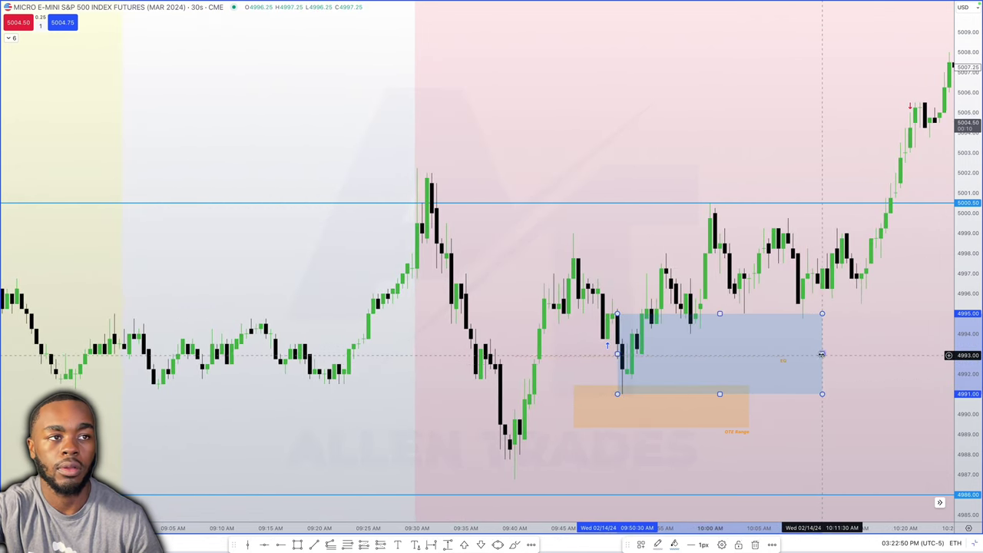
{"action": "key", "text": "Delete"}
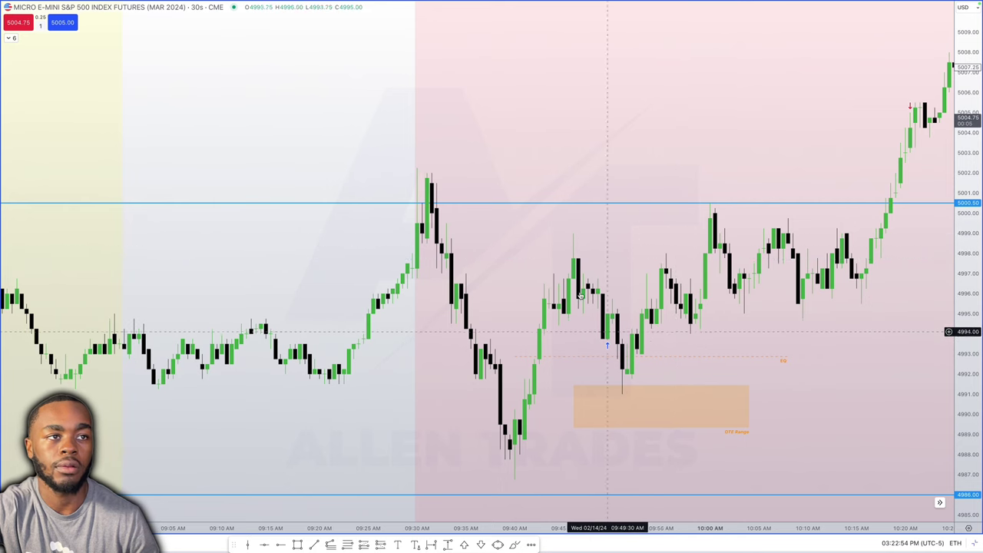
{"action": "scroll", "coordinate": [552, 277], "scroll_direction": "down", "scroll_amount": 3}
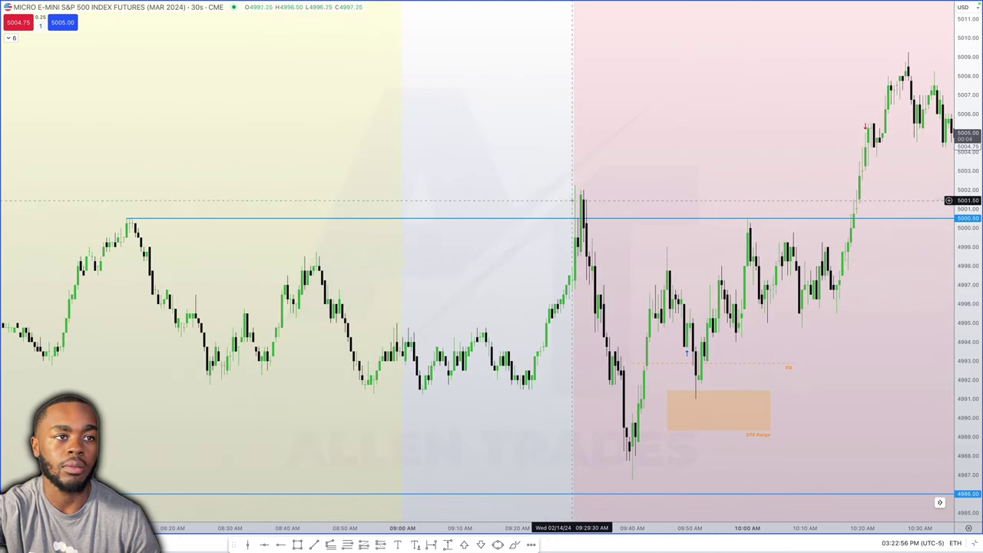
{"action": "scroll", "coordinate": [697, 323], "scroll_direction": "down", "scroll_amount": 1}
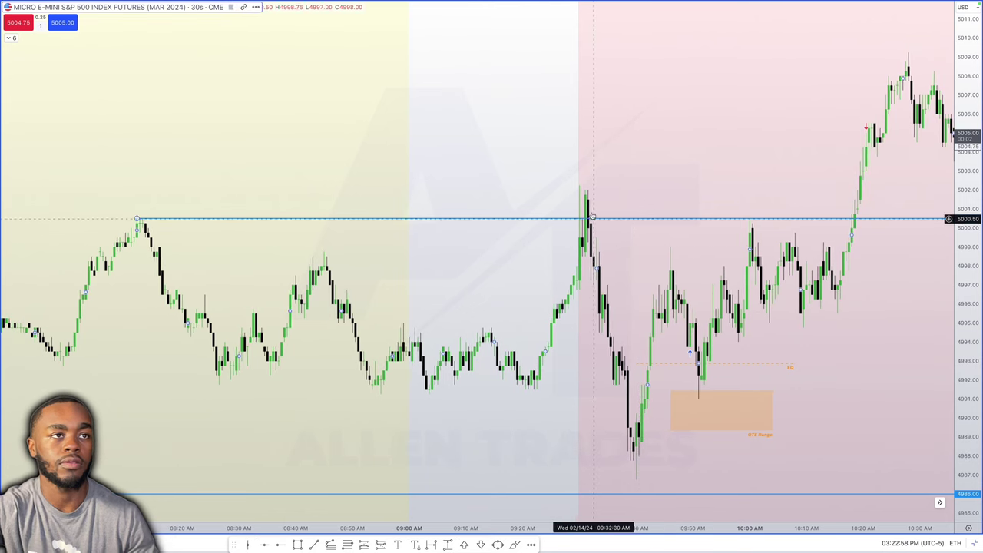
Draw a blue box from 4993.75 to 4995.75, starting at the 09:49:30 AM candle and ending about 10:03:30 AM.
{"action": "scroll", "coordinate": [536, 253], "scroll_direction": "up", "scroll_amount": 4}
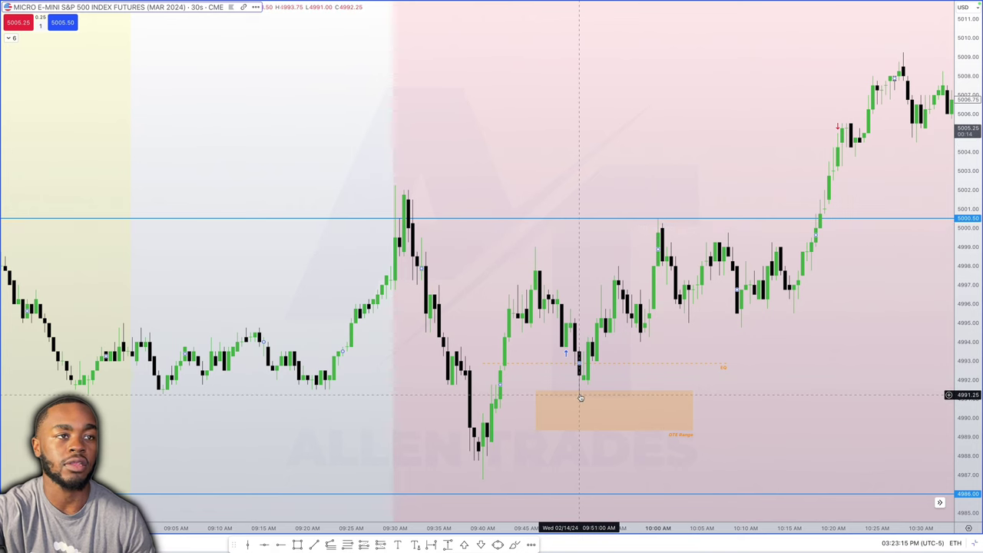
{"action": "scroll", "coordinate": [657, 205], "scroll_direction": "up", "scroll_amount": 2}
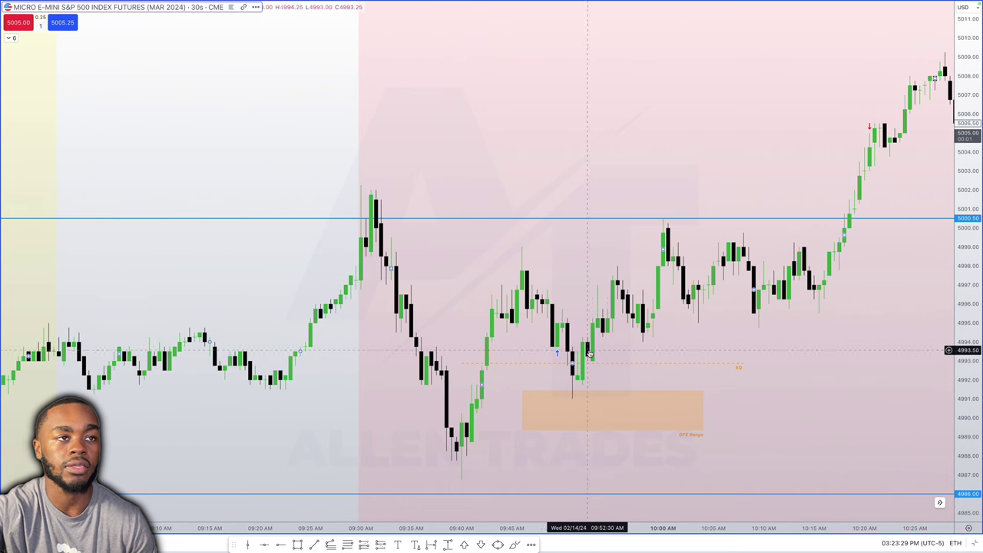
{"action": "scroll", "coordinate": [610, 275], "scroll_direction": "up", "scroll_amount": 3}
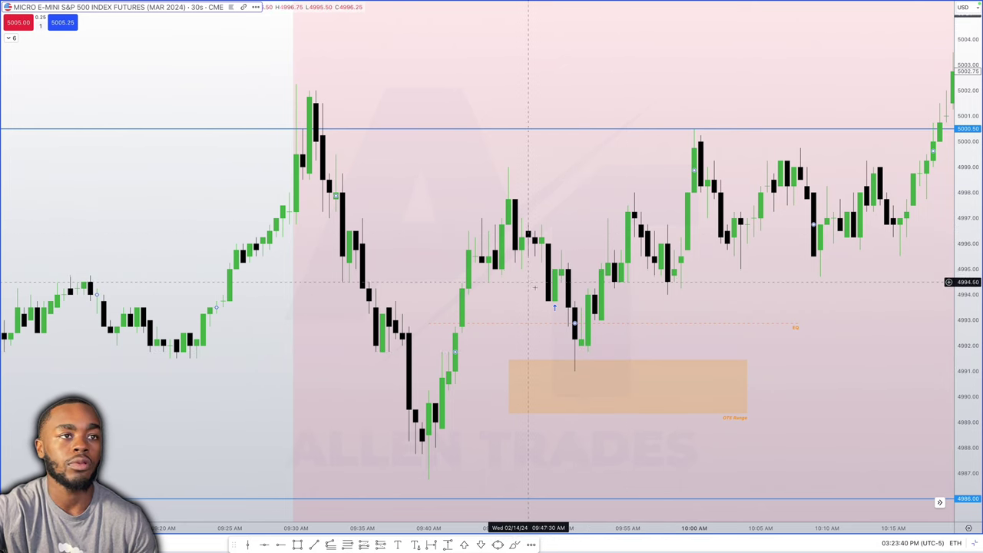
{"action": "left_click", "coordinate": [297, 544]}
{"action": "mouse_move", "coordinate": [610, 249]}
{"action": "left_mouse_down"}
{"action": "mouse_move", "coordinate": [729, 299]}
{"action": "mouse_move", "coordinate": [779, 302]}
{"action": "left_mouse_up"}
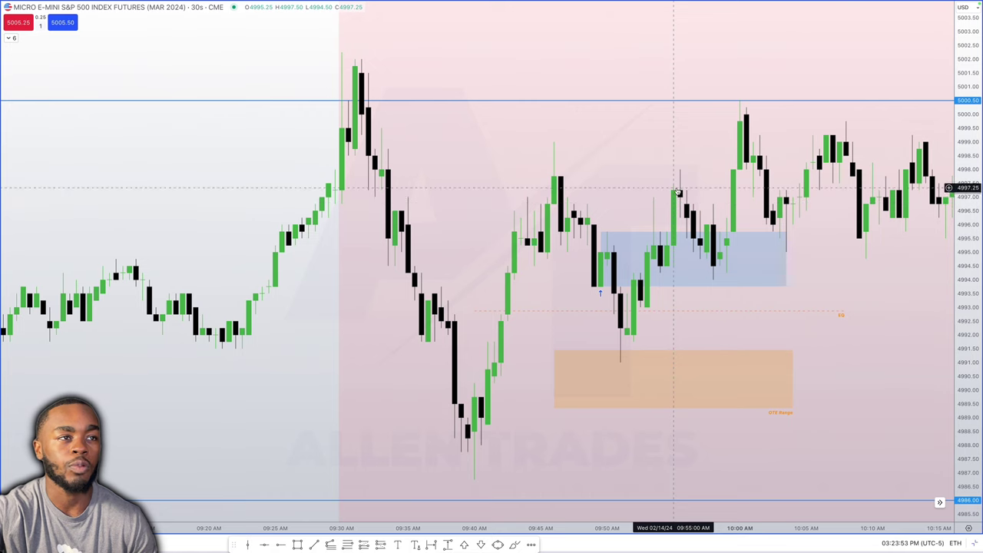
{"action": "left_click", "coordinate": [689, 237]}
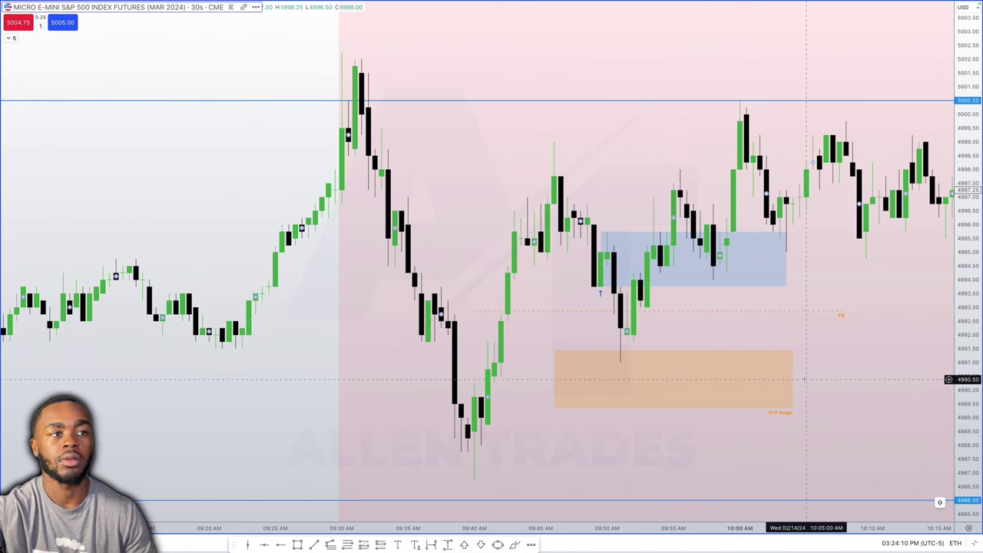
Switch the chart to the 15-second interval and draw a black horizontal ray at 4994.00 from the 09:52:45 AM candle.
{"action": "type", "text": "1"}
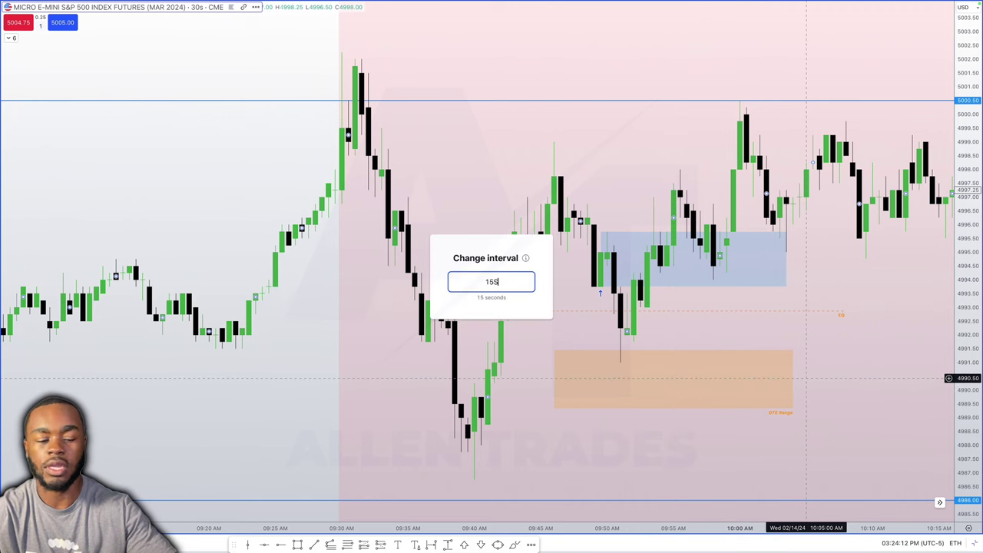
{"action": "type", "text": "5S"}
{"action": "key", "text": "Return"}
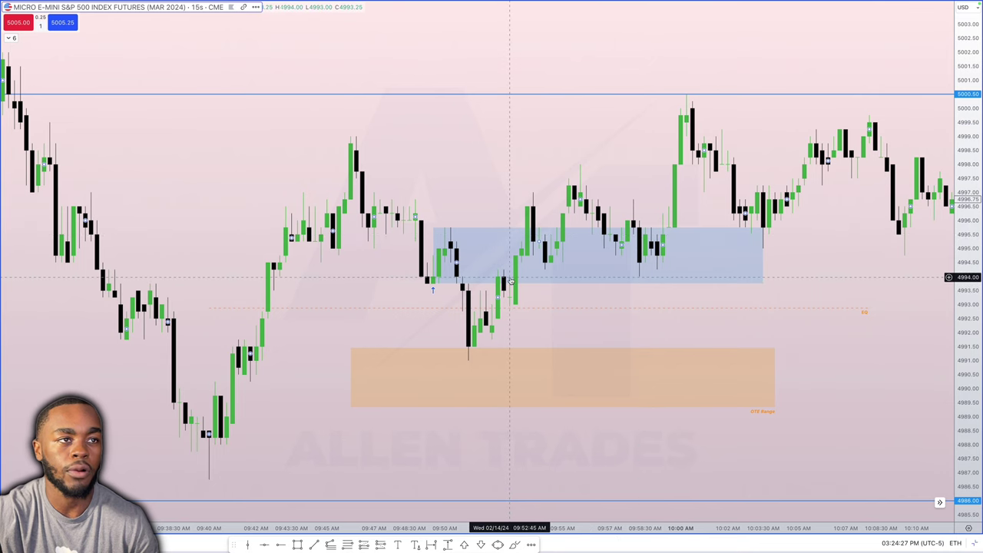
{"action": "left_click", "coordinate": [281, 545]}
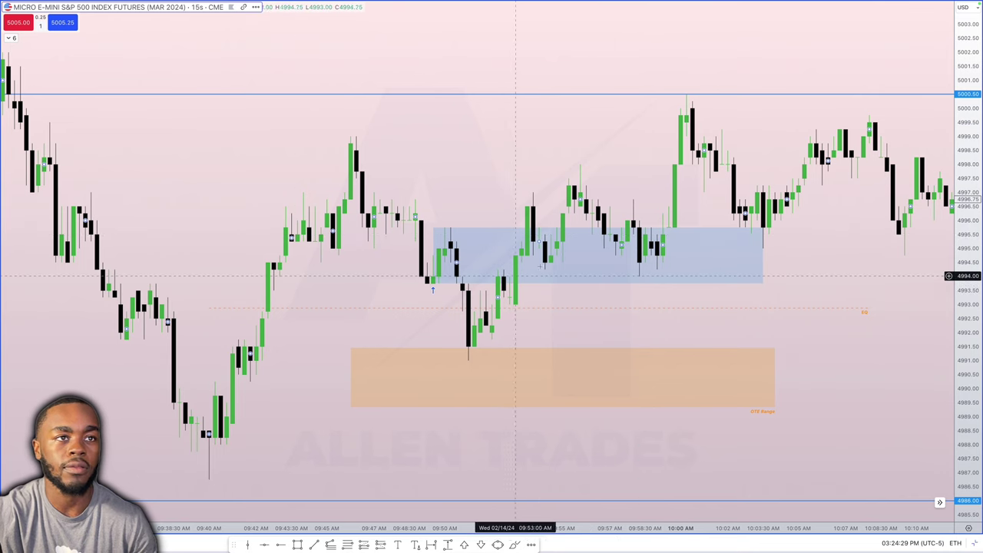
{"action": "left_click", "coordinate": [509, 276]}
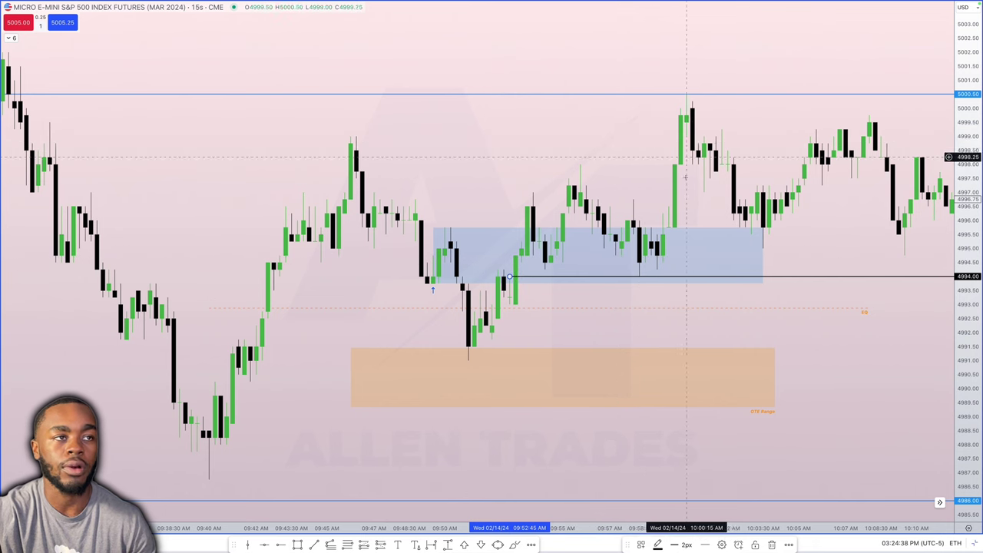
Delete the blue box around the 4994.00 ray and return the chart to the 30-second interval.
{"action": "scroll", "coordinate": [713, 246], "scroll_direction": "down", "scroll_amount": 2}
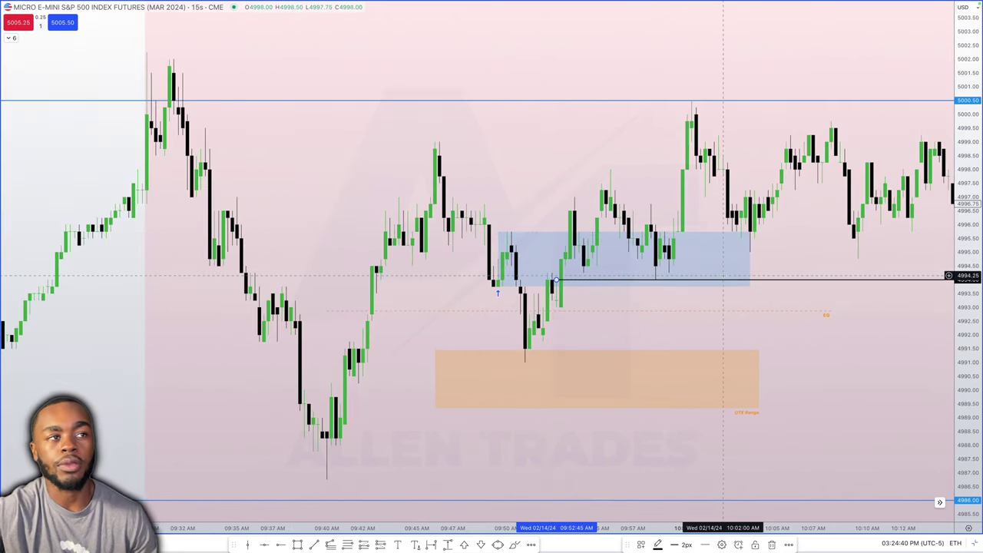
{"action": "left_click", "coordinate": [749, 258]}
{"action": "scroll", "coordinate": [749, 258], "scroll_direction": "left", "scroll_amount": 2}
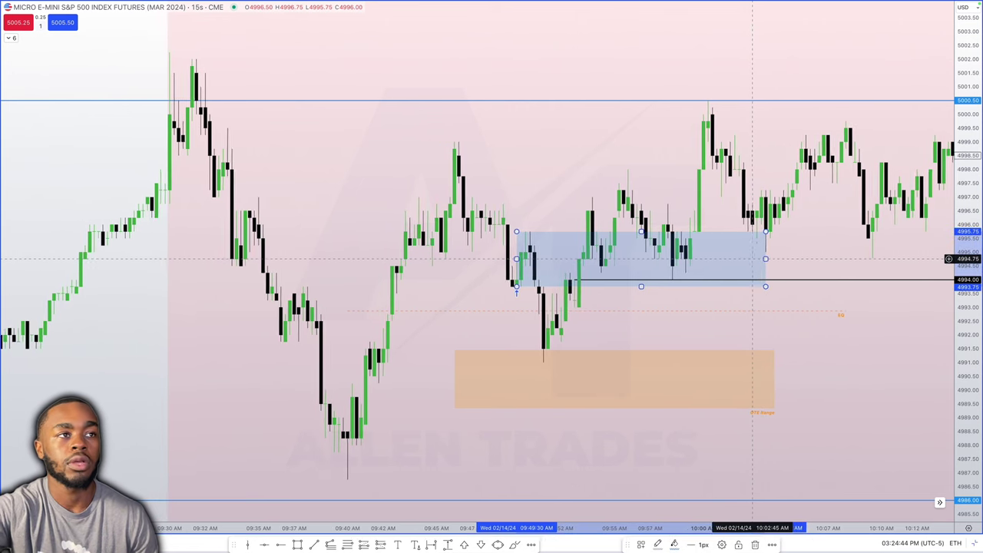
{"action": "key", "text": "Delete"}
{"action": "type", "text": "30s"}
{"action": "key", "text": "Return"}
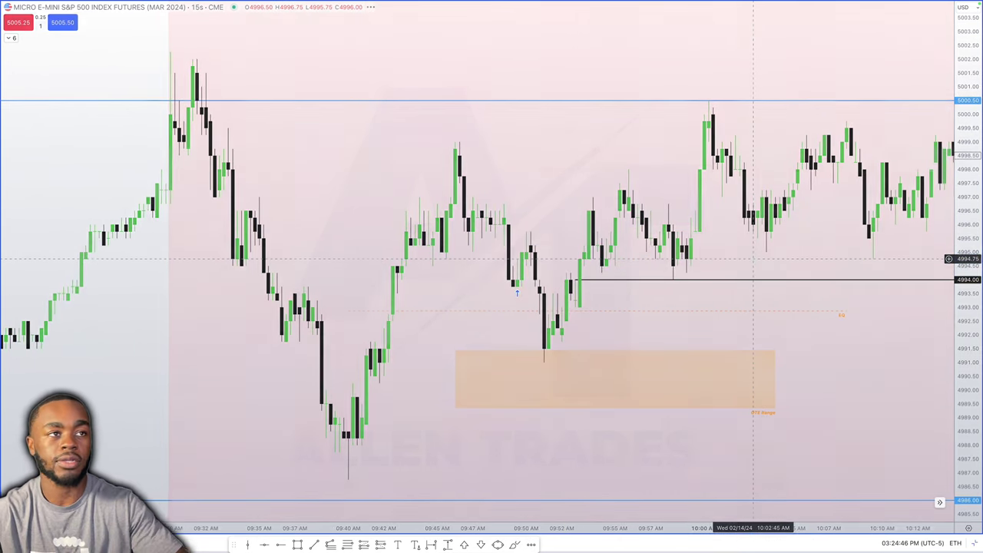
Examine the morning price action around the 4994.00 ray, the OTE Range, and the highs reached after 10:00 AM.
{"action": "scroll", "coordinate": [718, 239], "scroll_direction": "left", "scroll_amount": 15}
{"action": "scroll", "coordinate": [717, 239], "scroll_direction": "up", "scroll_amount": 5}
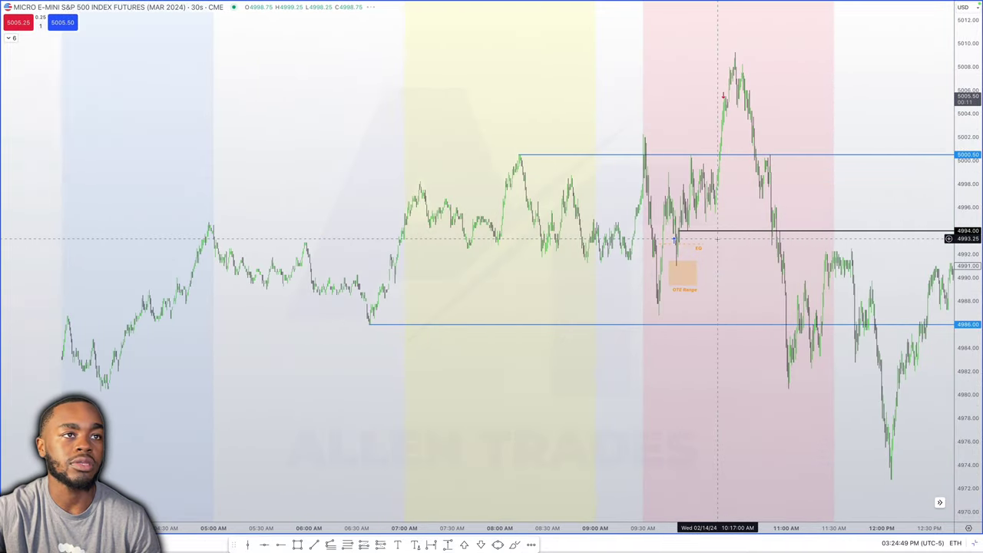
{"action": "scroll", "coordinate": [717, 239], "scroll_direction": "up", "scroll_amount": 3}
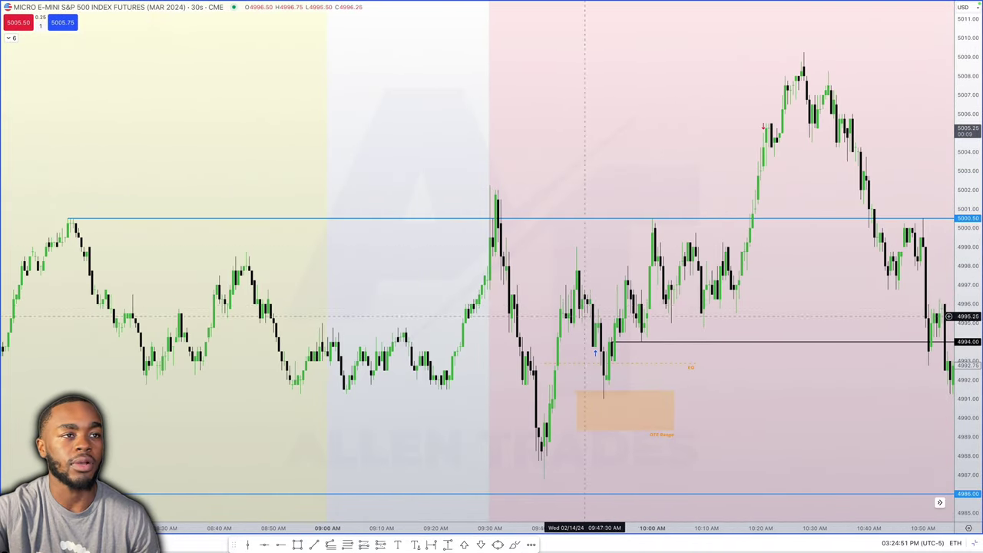
{"action": "scroll", "coordinate": [590, 335], "scroll_direction": "left", "scroll_amount": 2}
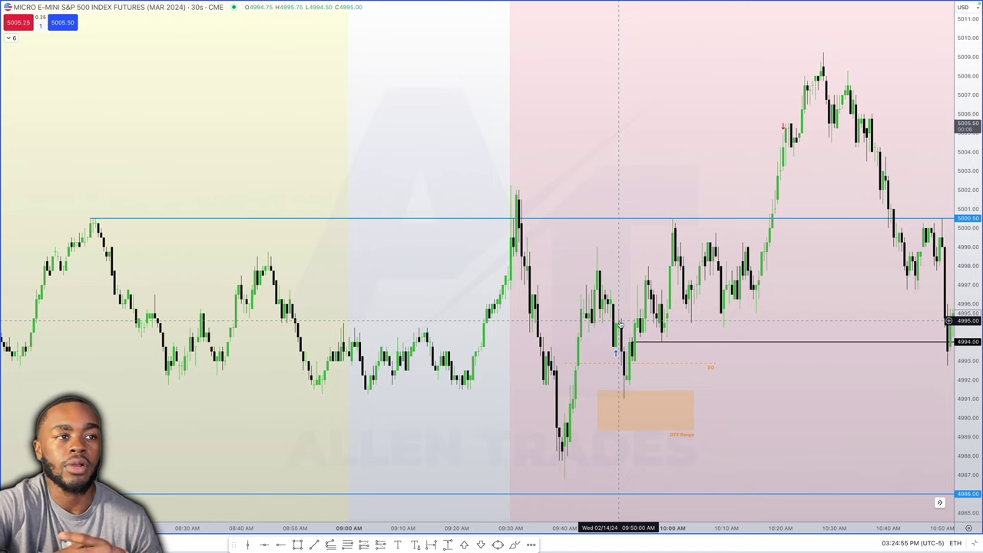
{"action": "scroll", "coordinate": [620, 322], "scroll_direction": "left", "scroll_amount": 2}
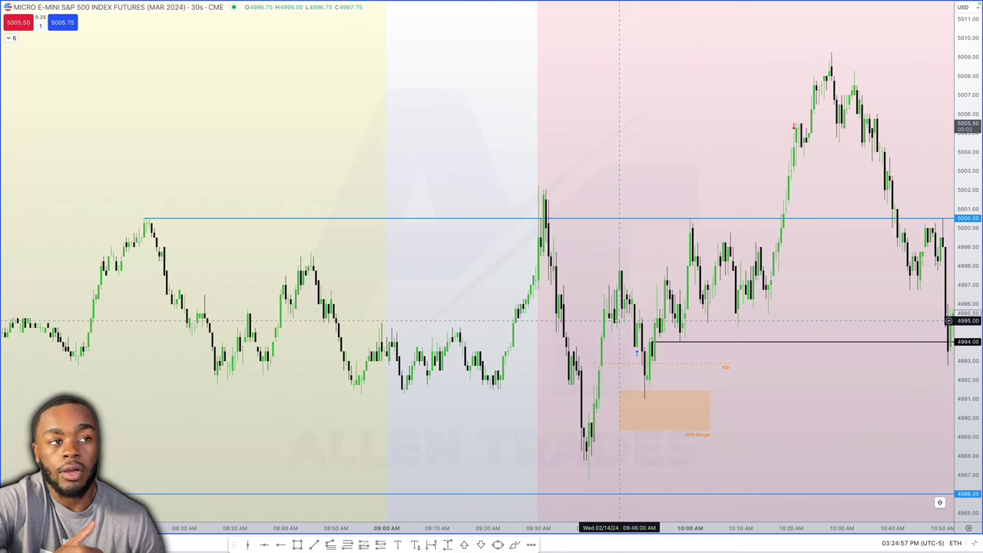
{"action": "scroll", "coordinate": [620, 321], "scroll_direction": "down", "scroll_amount": 2}
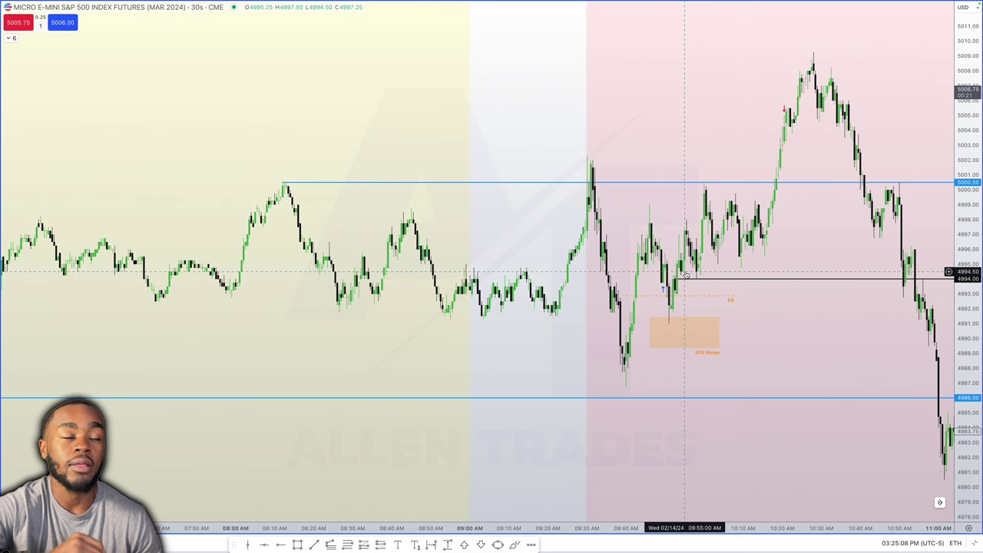
{"action": "scroll", "coordinate": [691, 284], "scroll_direction": "up", "scroll_amount": 2}
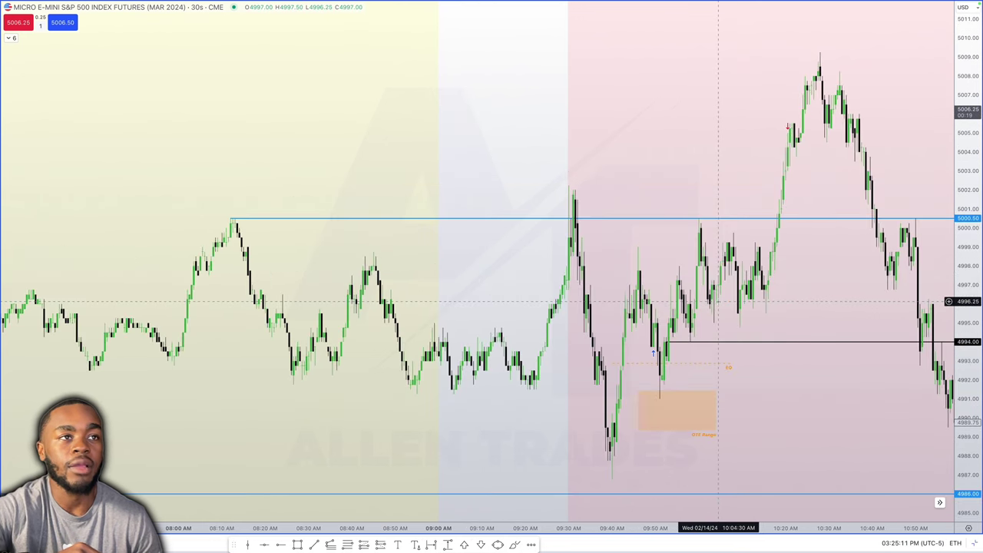
{"action": "scroll", "coordinate": [718, 301], "scroll_direction": "down", "scroll_amount": 1}
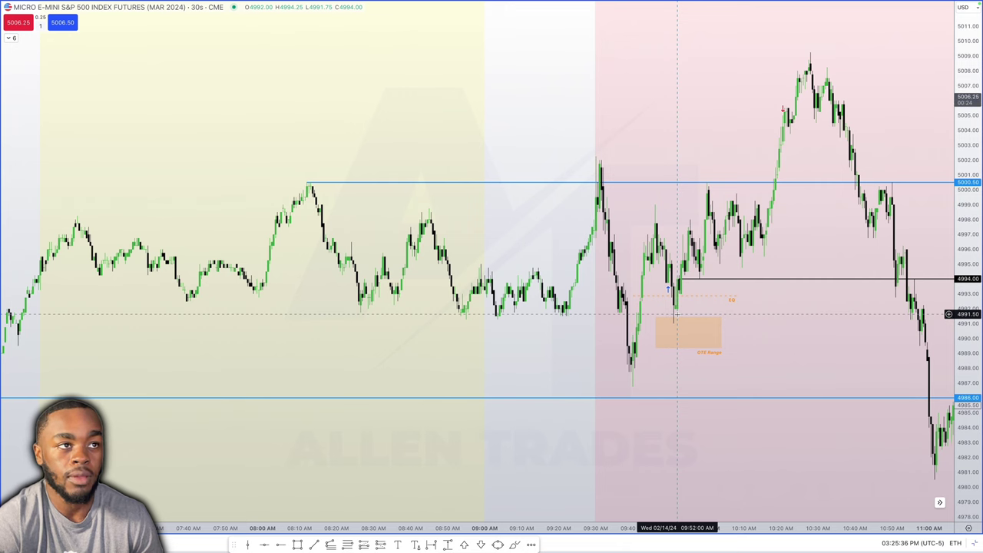
{"action": "scroll", "coordinate": [677, 313], "scroll_direction": "down", "scroll_amount": 1}
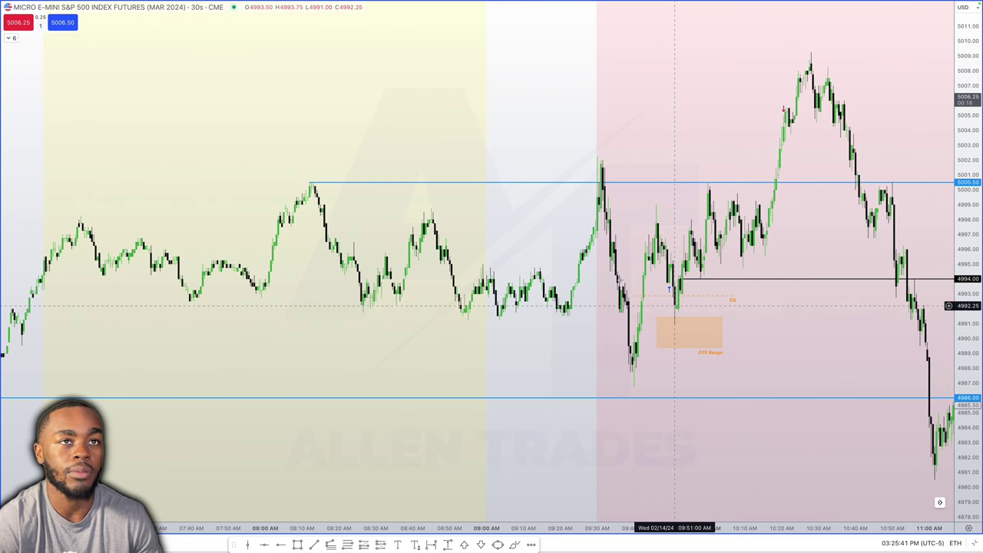
{"action": "scroll", "coordinate": [494, 261], "scroll_direction": "up", "scroll_amount": 1}
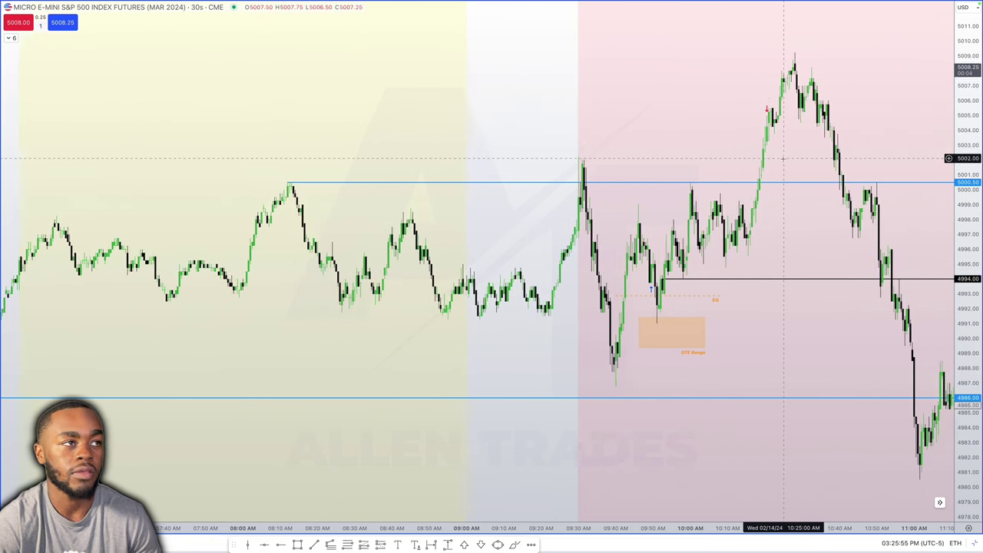
{"action": "scroll", "coordinate": [604, 176], "scroll_direction": "down", "scroll_amount": 2}
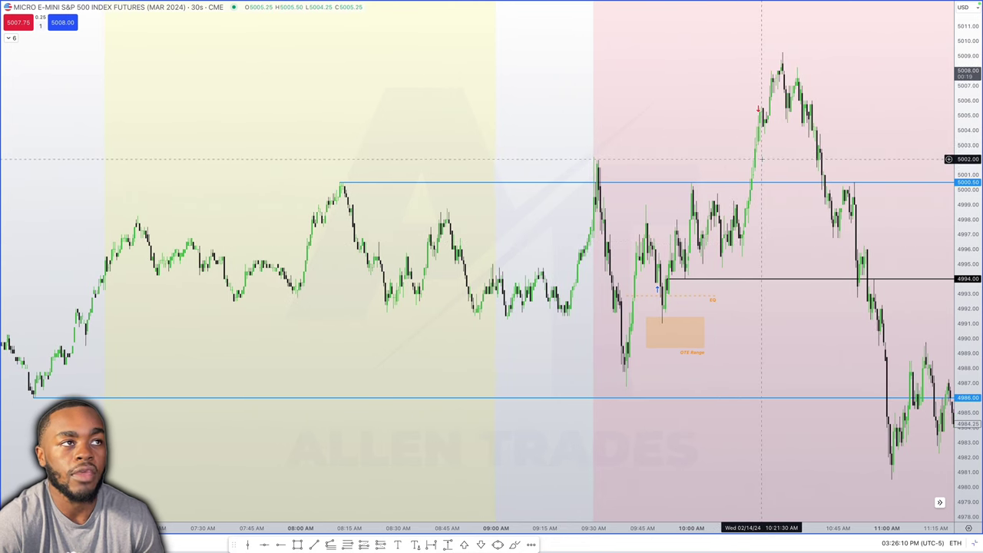
{"action": "scroll", "coordinate": [776, 178], "scroll_direction": "up", "scroll_amount": 5}
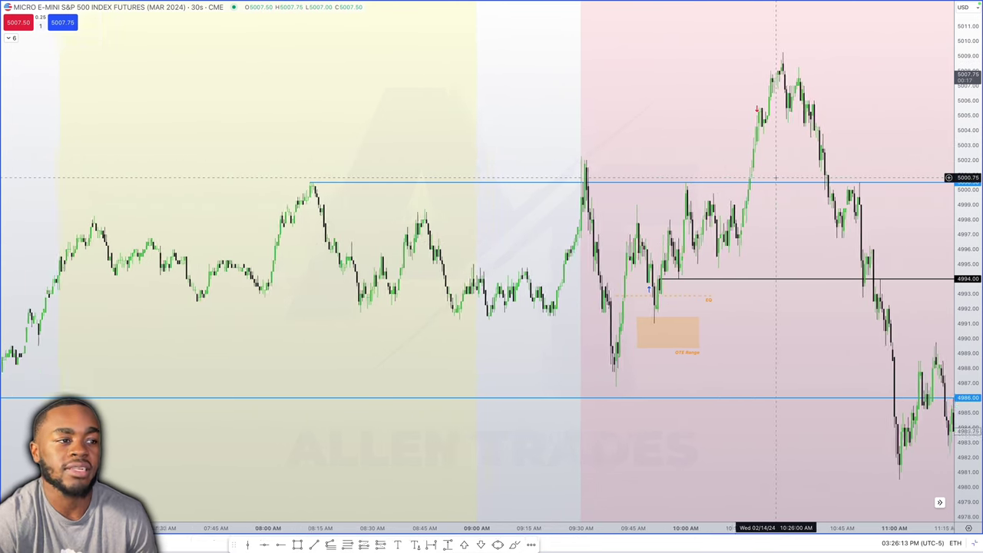
{"action": "scroll", "coordinate": [776, 178], "scroll_direction": "up", "scroll_amount": 2}
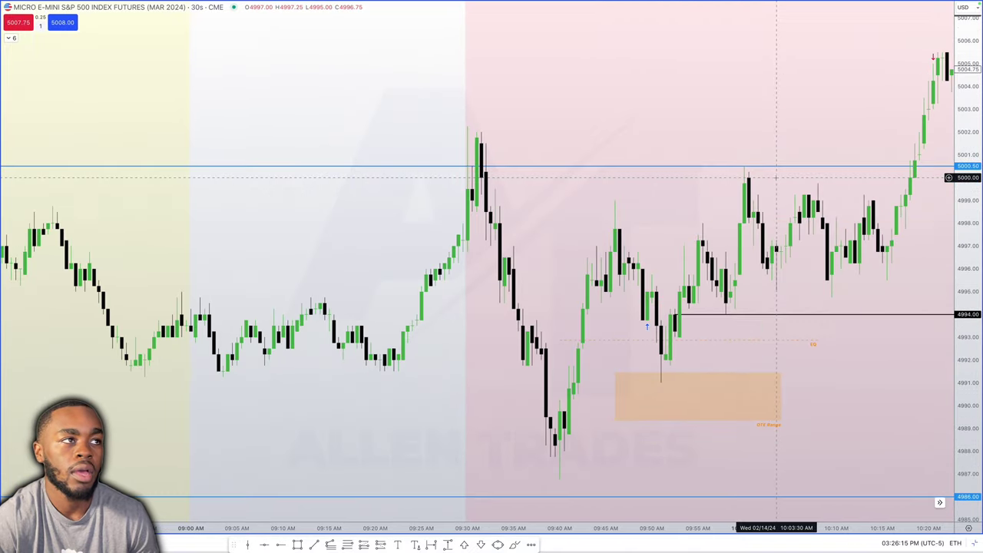
Place a long position at 10:02 AM with entry at 4993.50, stop at 4987.50 and target at 5005.50.
{"action": "scroll", "coordinate": [775, 178], "scroll_direction": "down", "scroll_amount": 3}
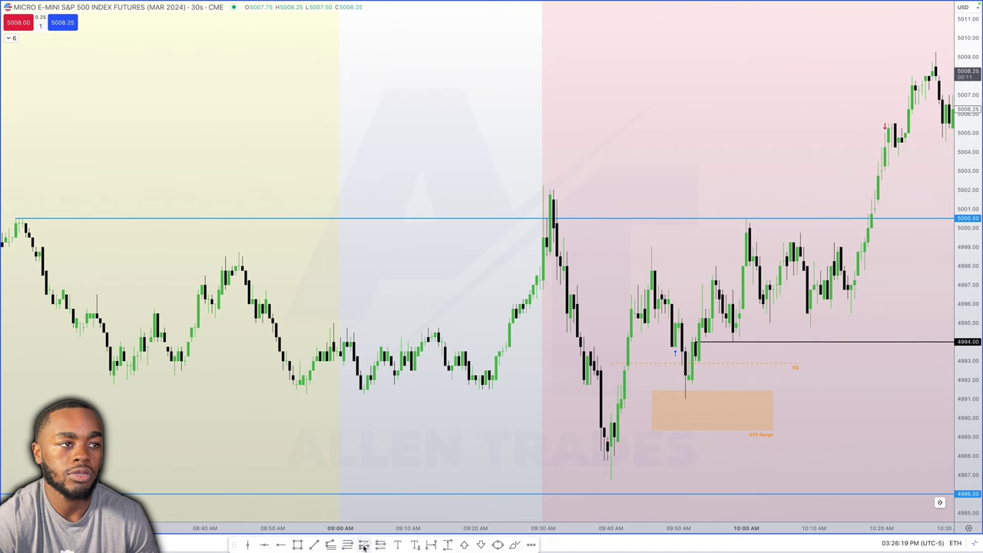
{"action": "left_click", "coordinate": [757, 364]}
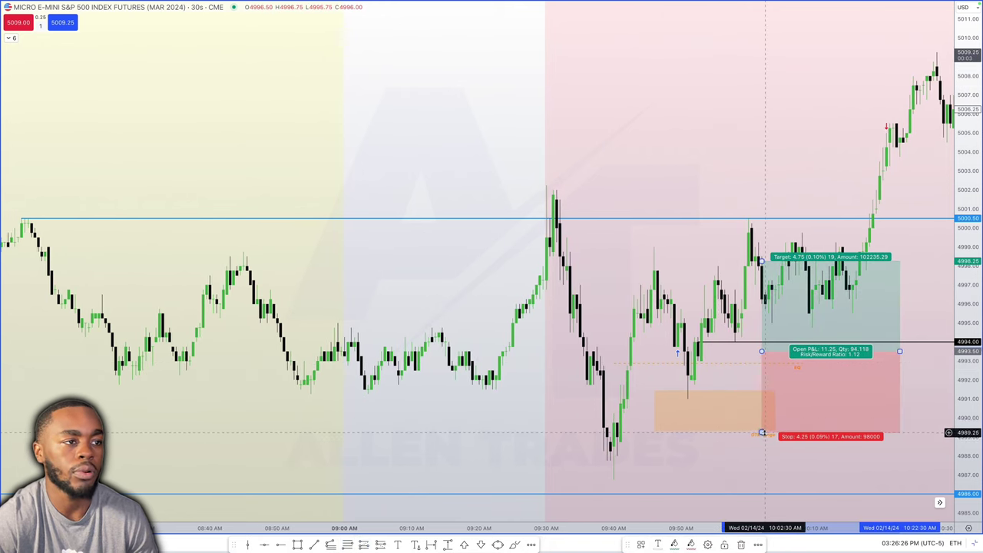
{"action": "left_click_drag", "start_coordinate": [760, 432], "coordinate": [761, 465]}
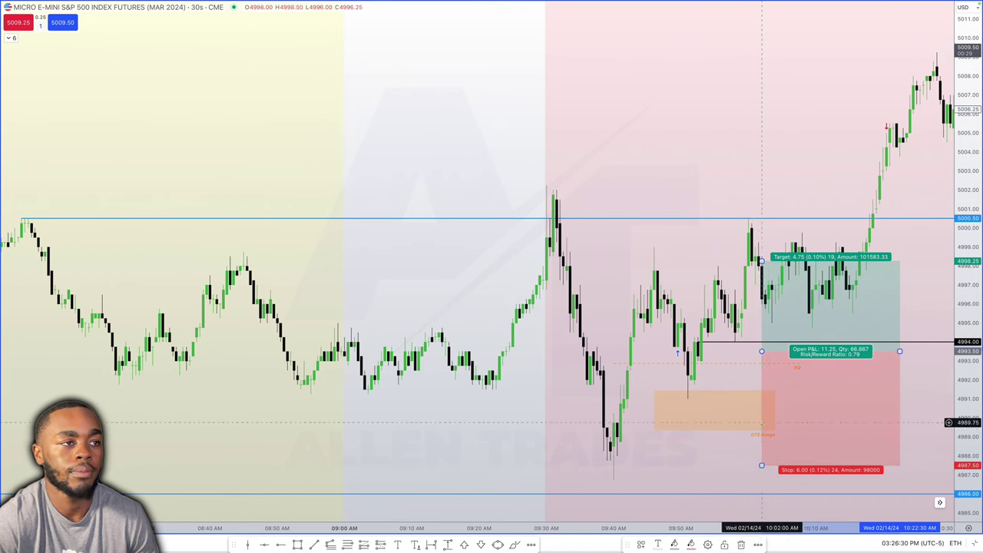
{"action": "left_click_drag", "start_coordinate": [762, 259], "coordinate": [729, 123]}
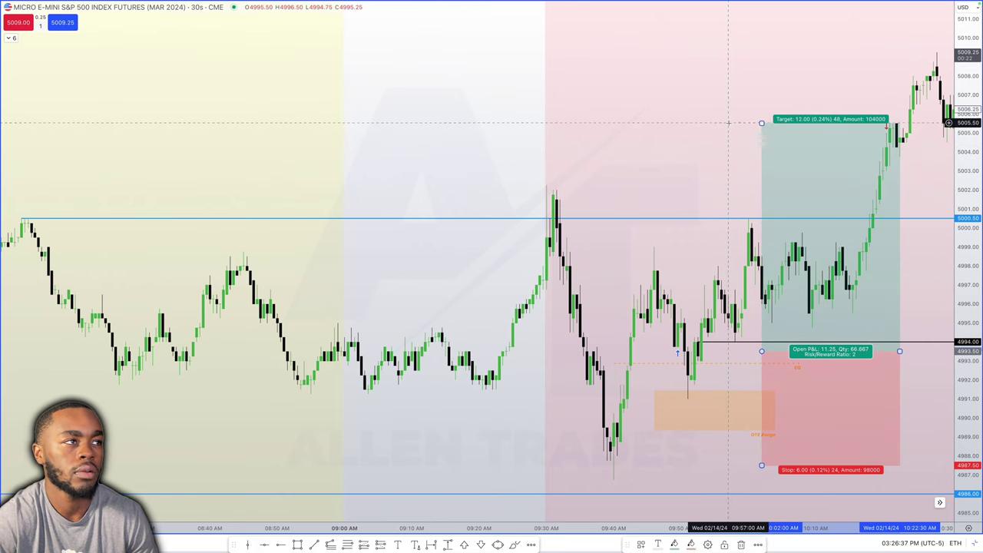
Adjust the long position's stop to 4987.75 and its target to 5005.00.
{"action": "scroll", "coordinate": [768, 322], "scroll_direction": "down", "scroll_amount": 2}
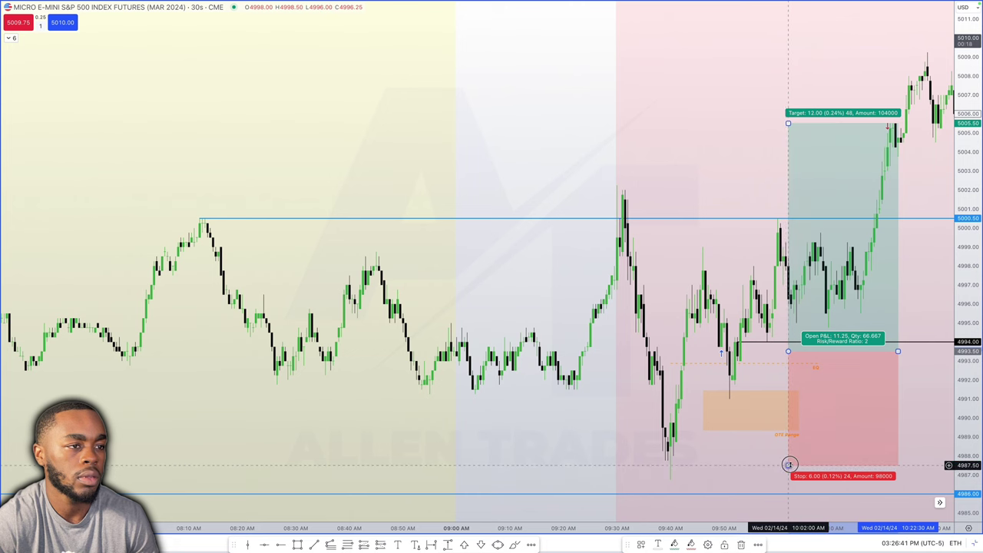
{"action": "left_click_drag", "start_coordinate": [789, 464], "coordinate": [788, 459]}
{"action": "left_click_drag", "start_coordinate": [788, 124], "coordinate": [791, 135]}
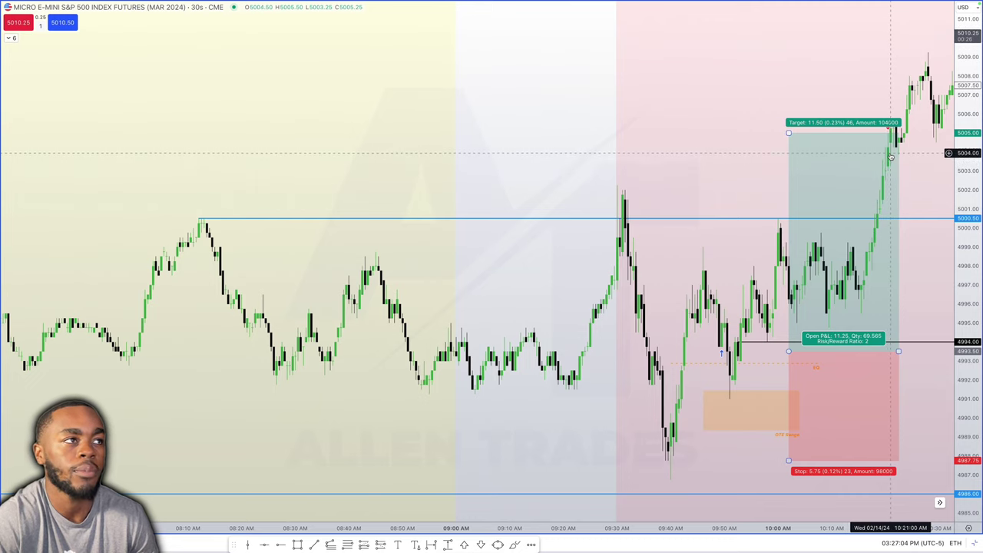
{"action": "scroll", "coordinate": [891, 154], "scroll_direction": "down", "scroll_amount": 3}
{"action": "scroll", "coordinate": [830, 184], "scroll_direction": "up", "scroll_amount": 2}
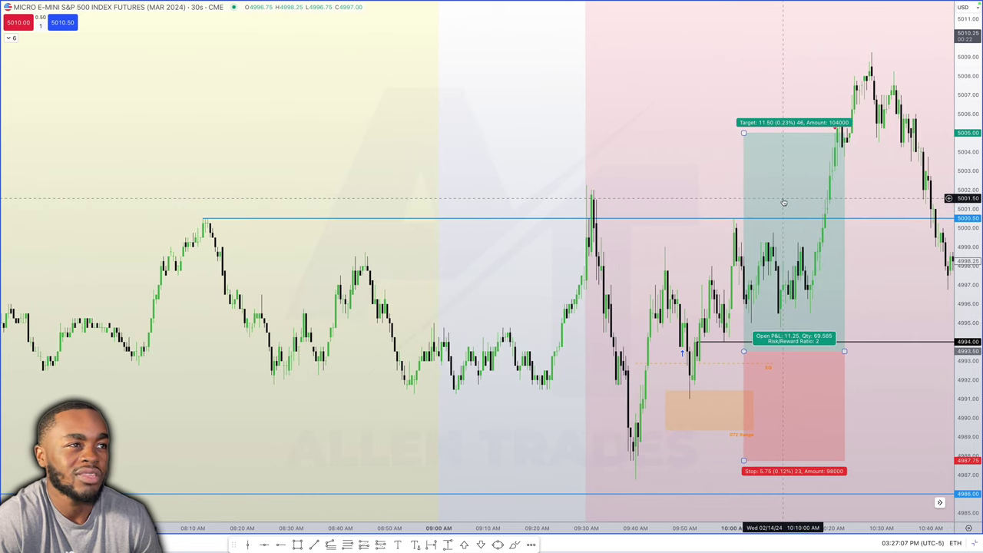
Examine the price action from the long position's entry at 10:02 AM up to its target at 5005.00.
{"action": "scroll", "coordinate": [784, 202], "scroll_direction": "up", "scroll_amount": 3}
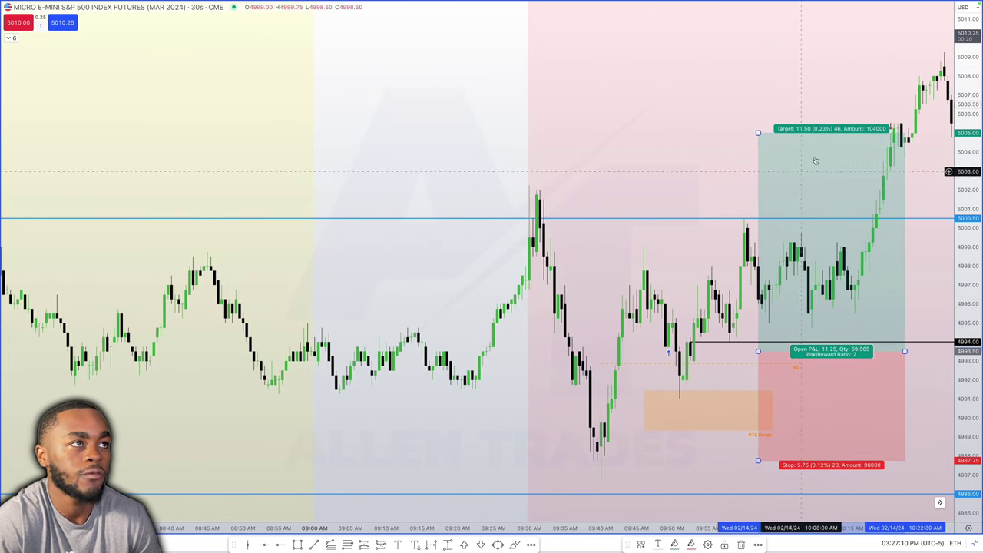
{"action": "scroll", "coordinate": [789, 296], "scroll_direction": "down", "scroll_amount": 1}
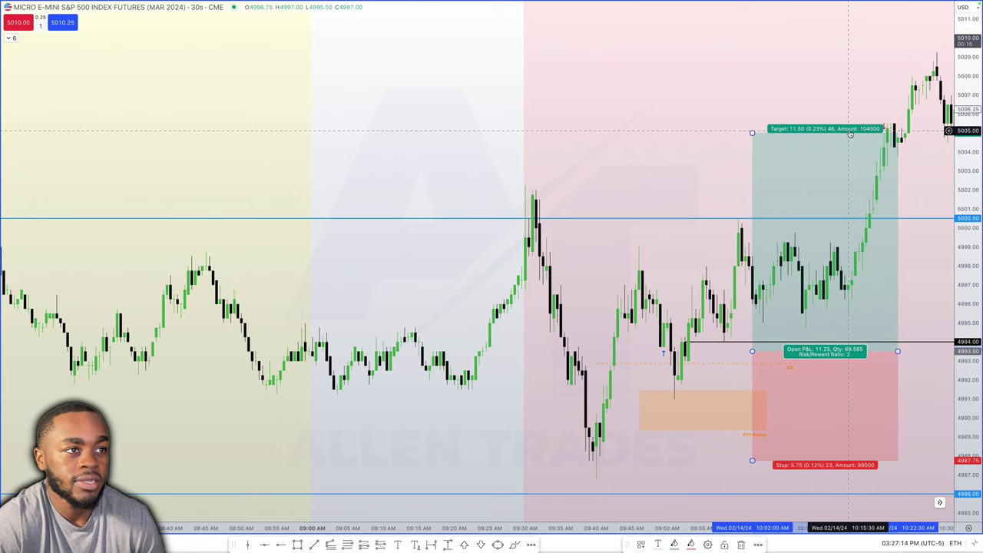
{"action": "scroll", "coordinate": [757, 133], "scroll_direction": "up", "scroll_amount": 1}
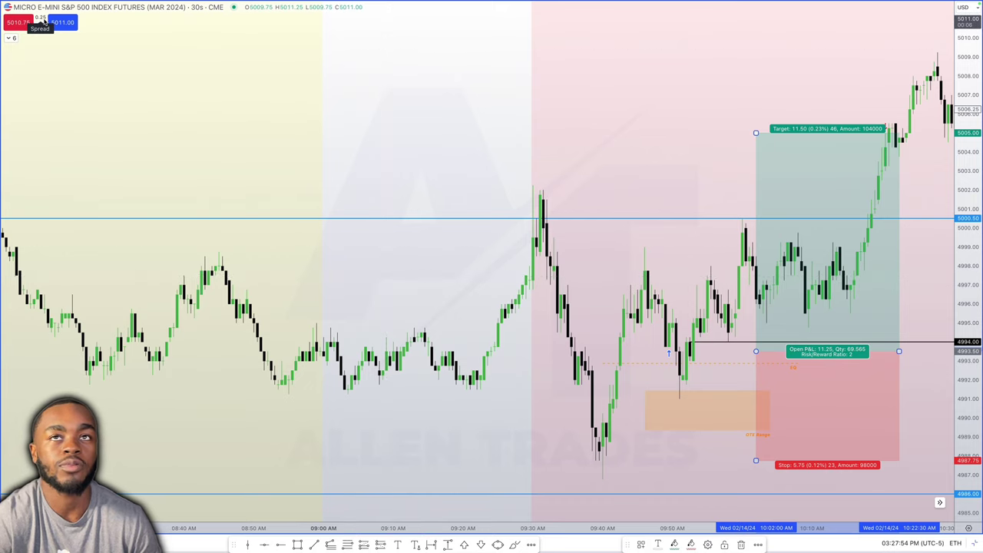
{"action": "scroll", "coordinate": [582, 136], "scroll_direction": "down", "scroll_amount": 3}
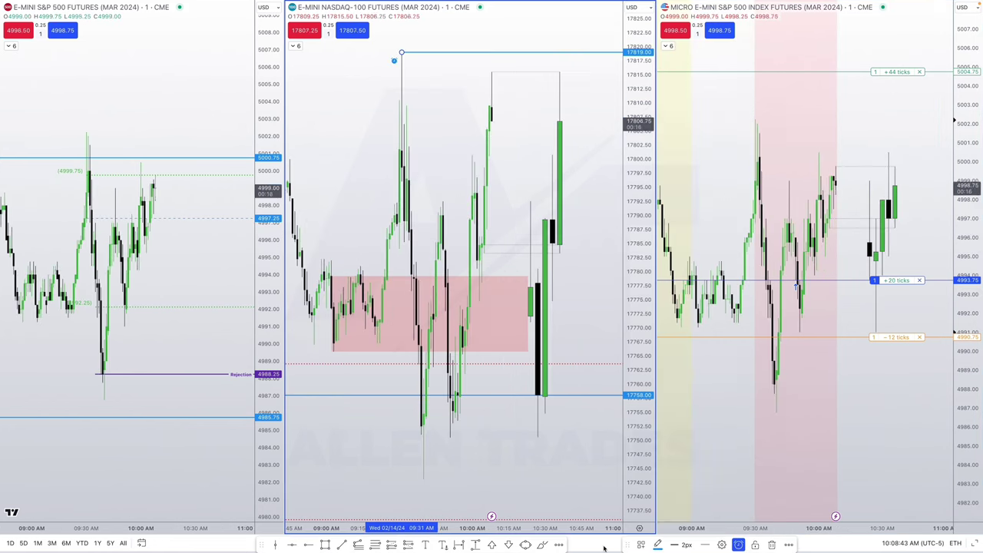
Raise the open long trade's stop order to 4995.50 on the Micro E-mini S&P 500 chart.
{"action": "left_click_drag", "start_coordinate": [897, 336], "coordinate": [899, 280]}
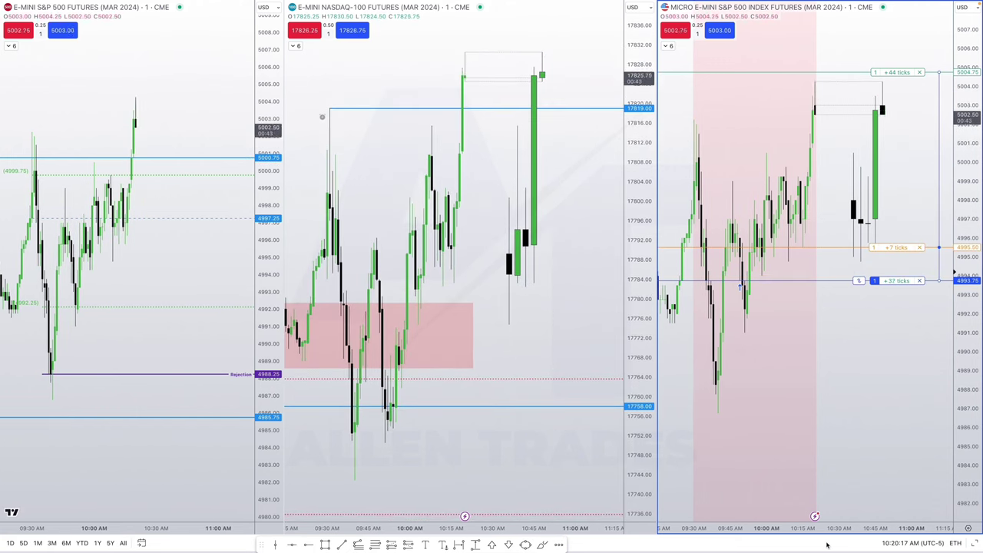
Anchor a Fibonacci retracement between the 4999.00 high and the 4986.75 low on the E-mini S&P 500 chart.
{"action": "left_click", "coordinate": [53, 400]}
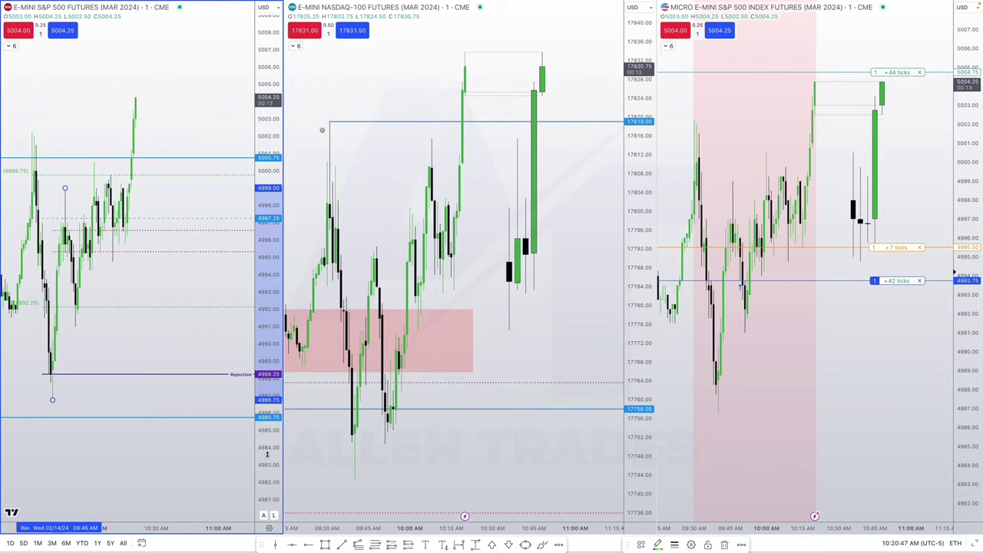